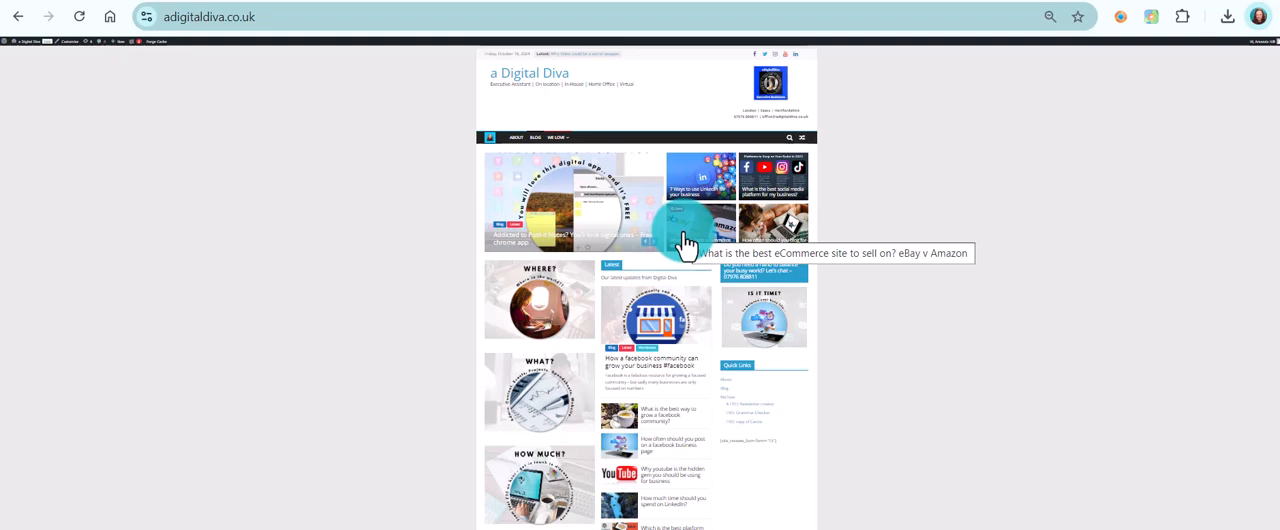
# Open the "7 Ways to use Linkedin for your business" post and copy its featured image
pyautogui.hotkey('ctrl', '+')
pyautogui.hotkey('ctrl', '+')
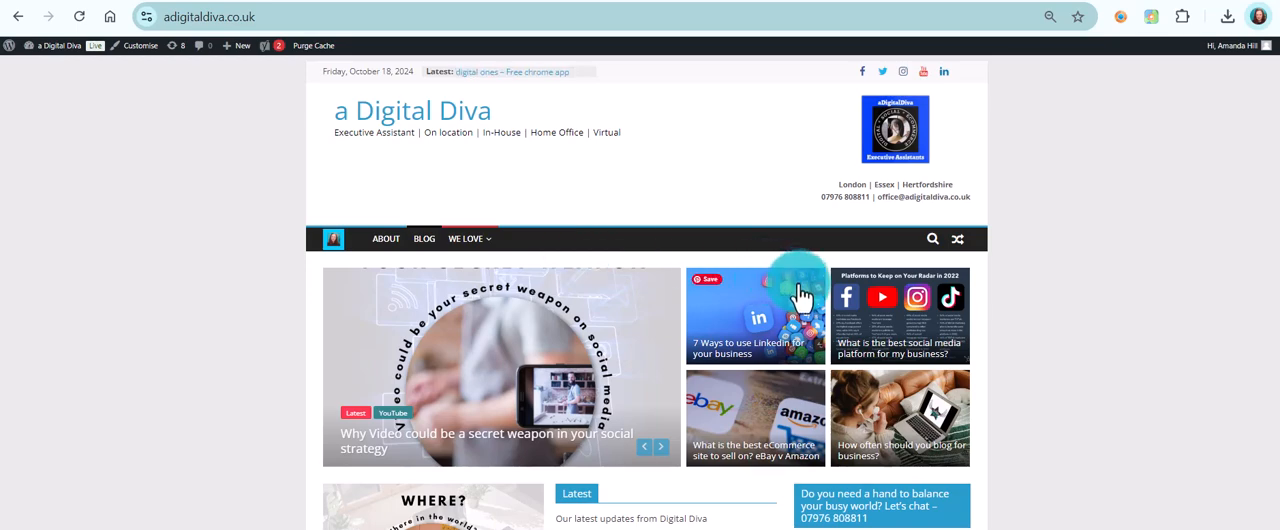
pyautogui.click(745, 312)
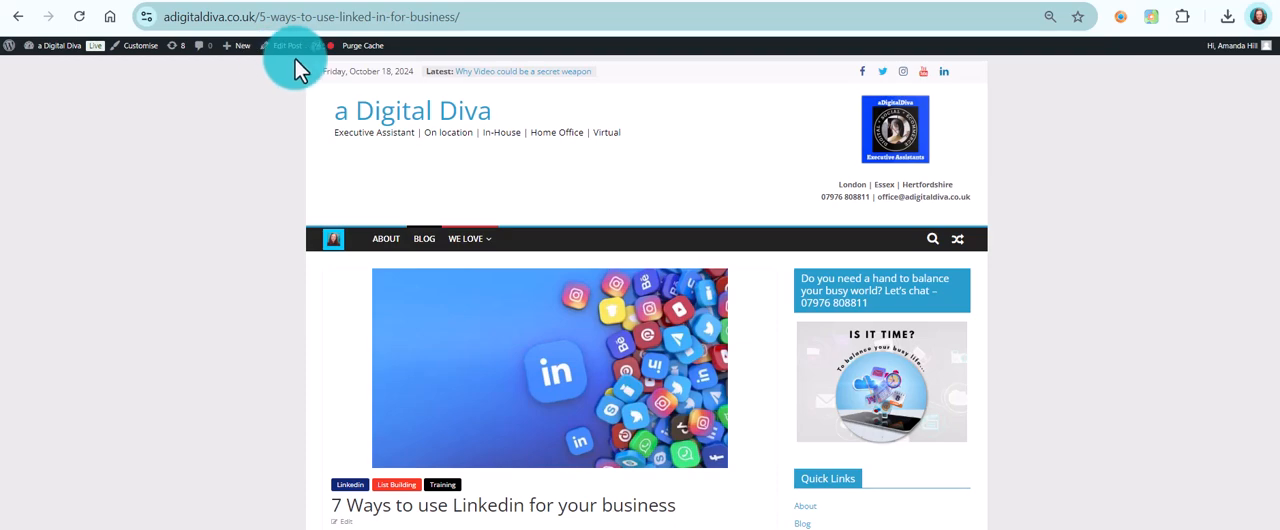
pyautogui.rightClick(585, 310)
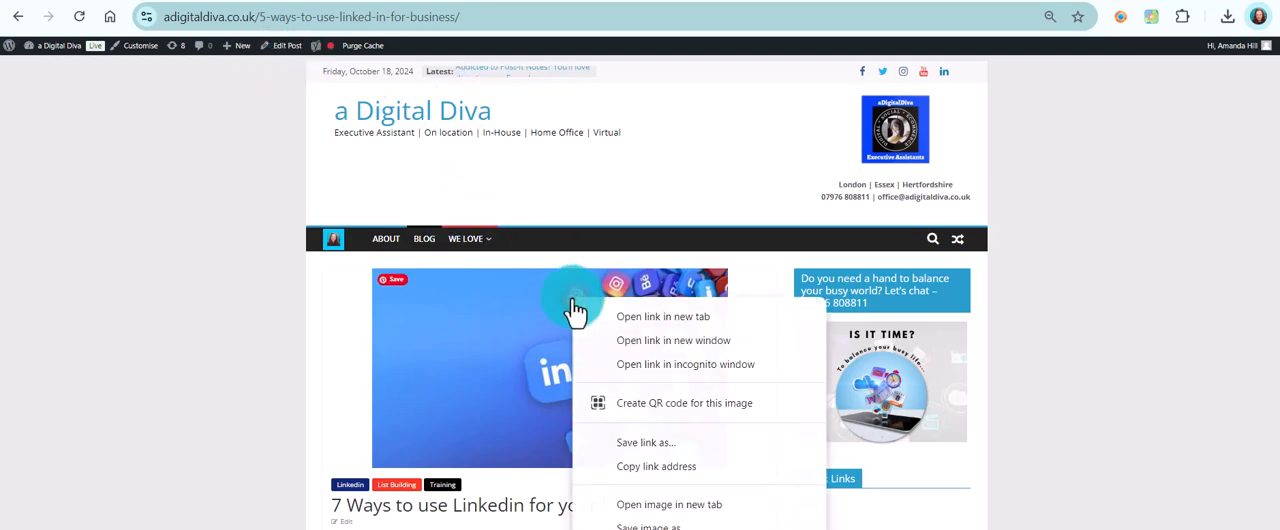
pyautogui.click(652, 527)
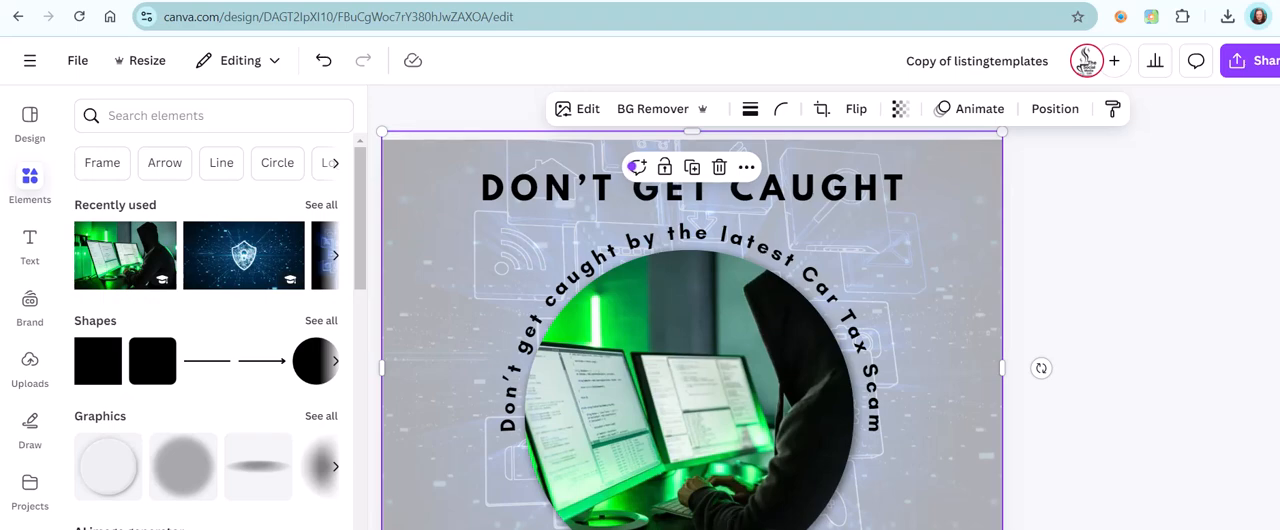
# In Canva, duplicate the "Don't get caught" page and place the copied LinkedIn image in its circular frame
pyautogui.click(772, 528)
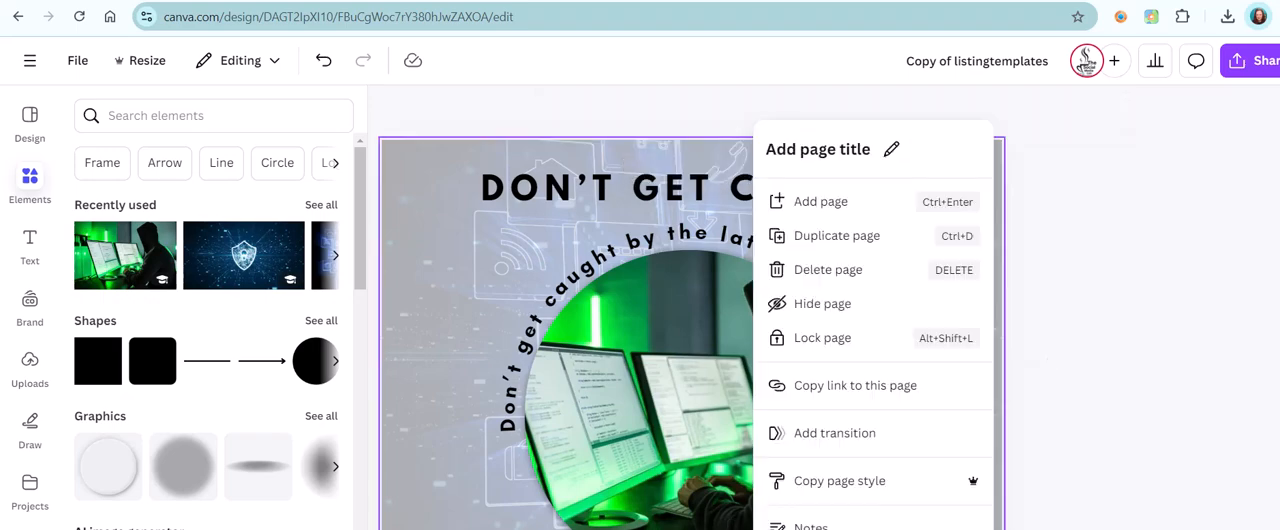
pyautogui.click(858, 243)
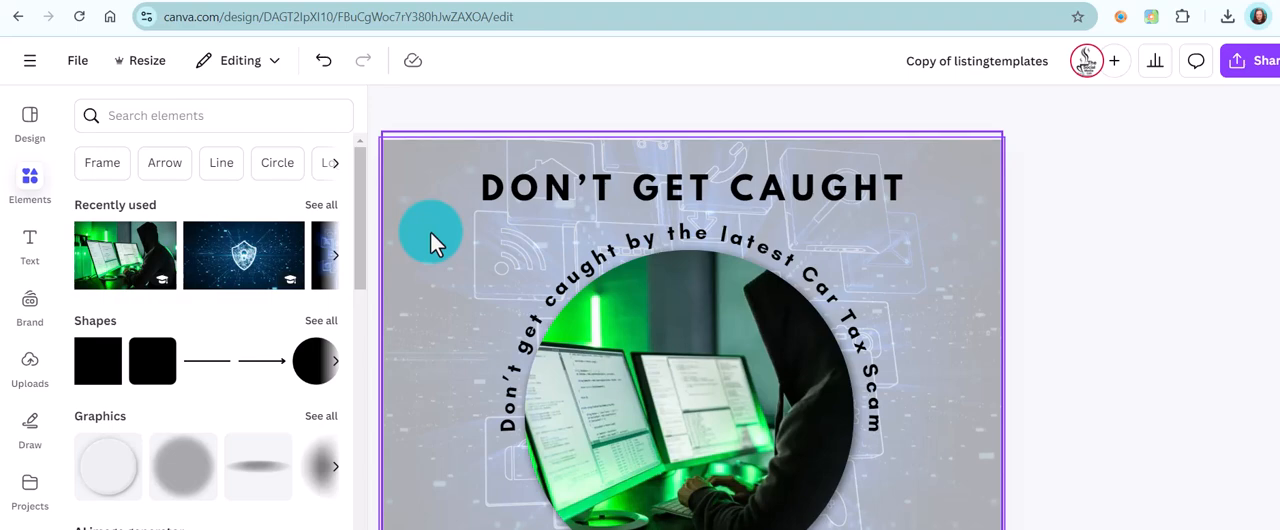
pyautogui.hotkey('ctrl', 'v')
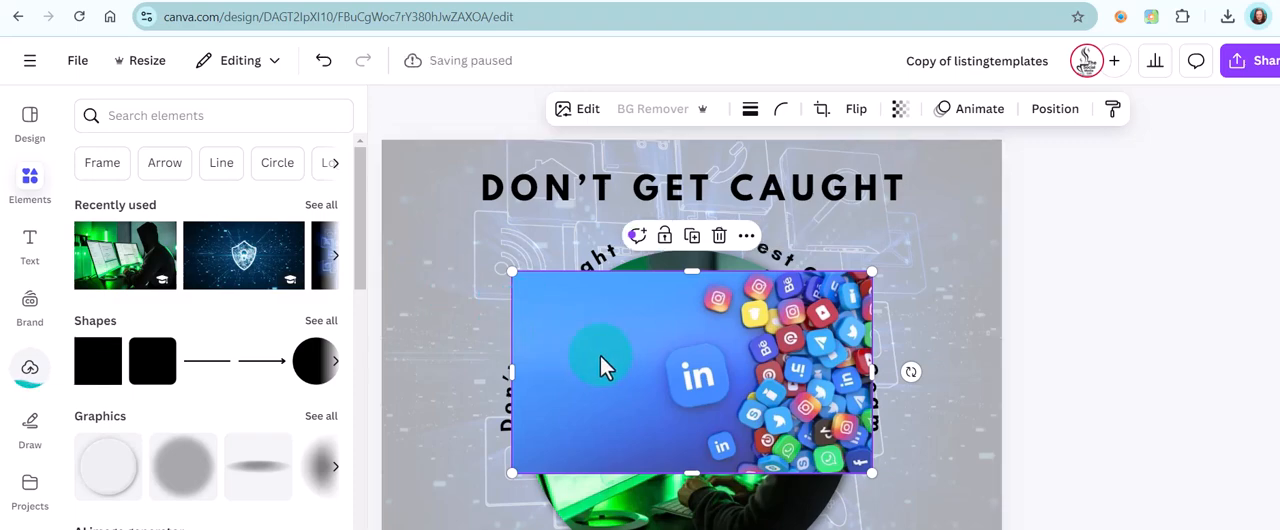
pyautogui.moveTo(618, 368); pyautogui.dragTo(829, 306)
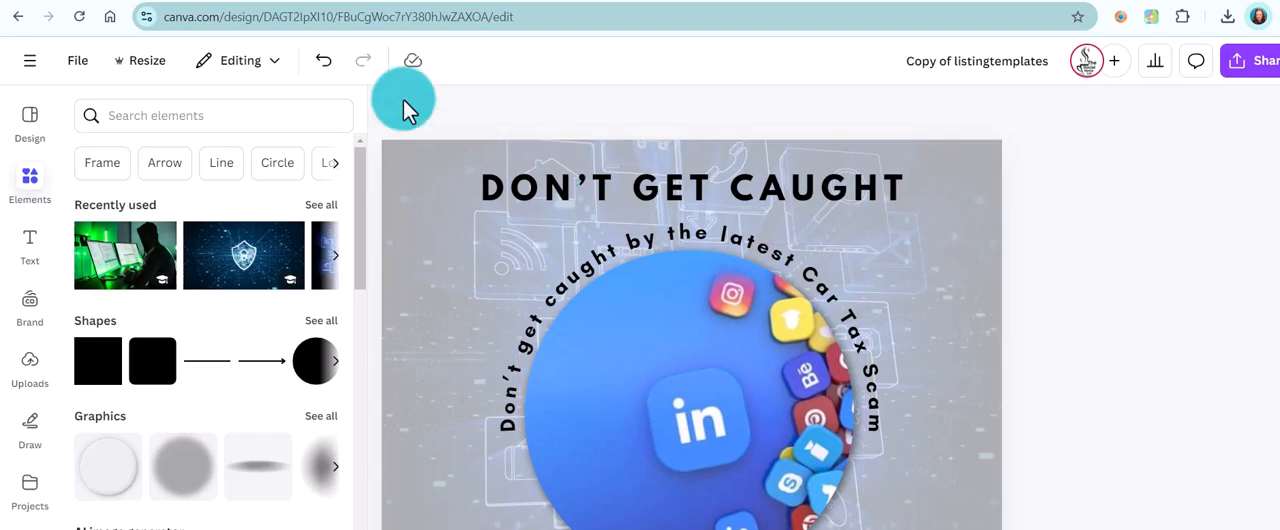
# Search the elements for "social media" and replace the page's background picture with the photo of hands holding a phone
pyautogui.click(184, 120)
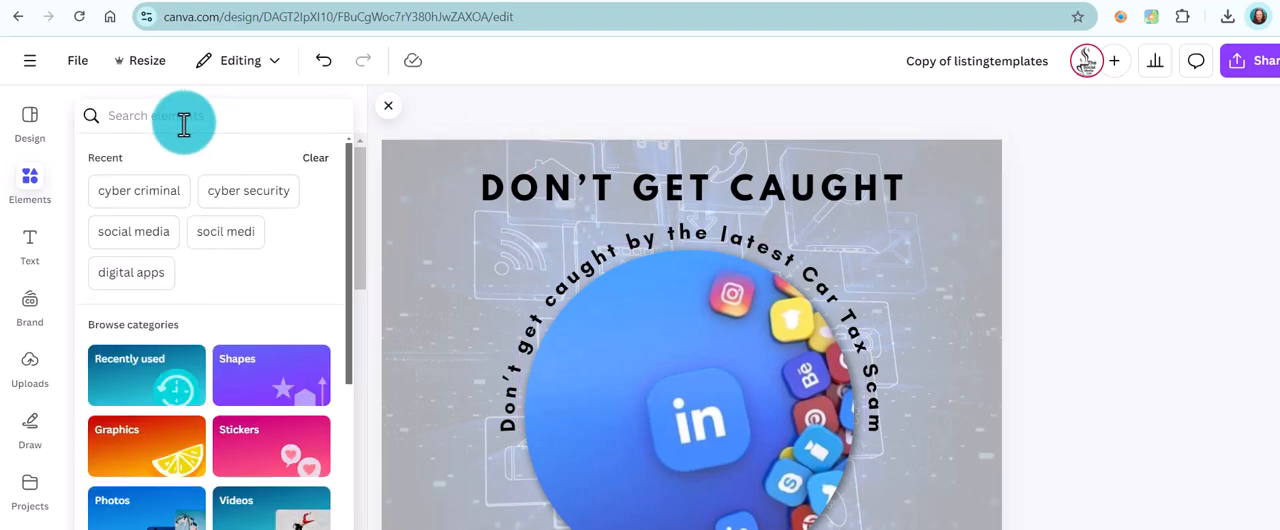
pyautogui.write('social media')
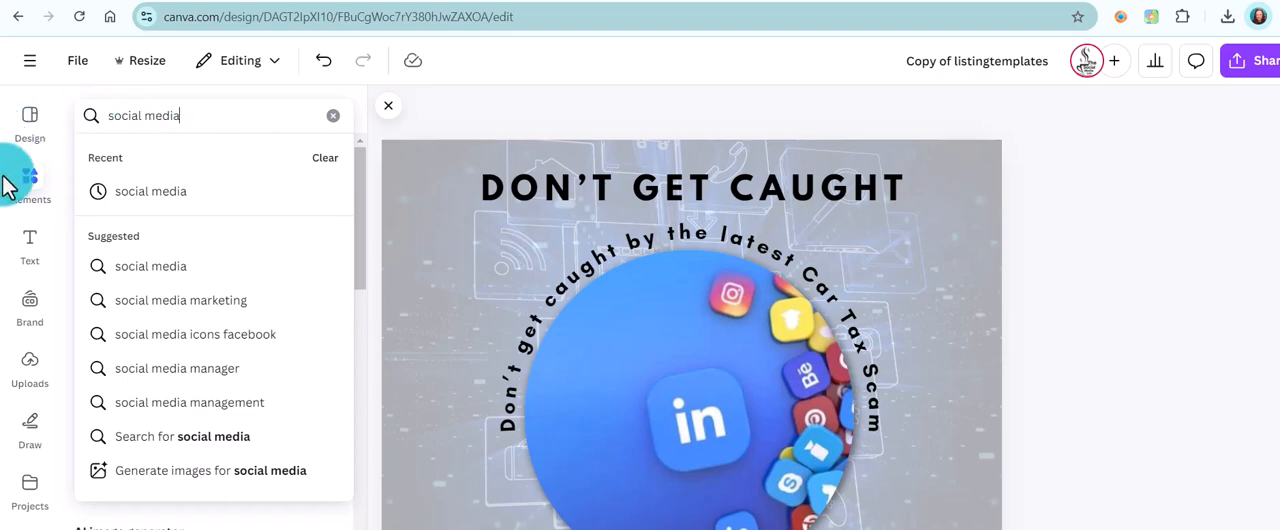
pyautogui.click(40, 210)
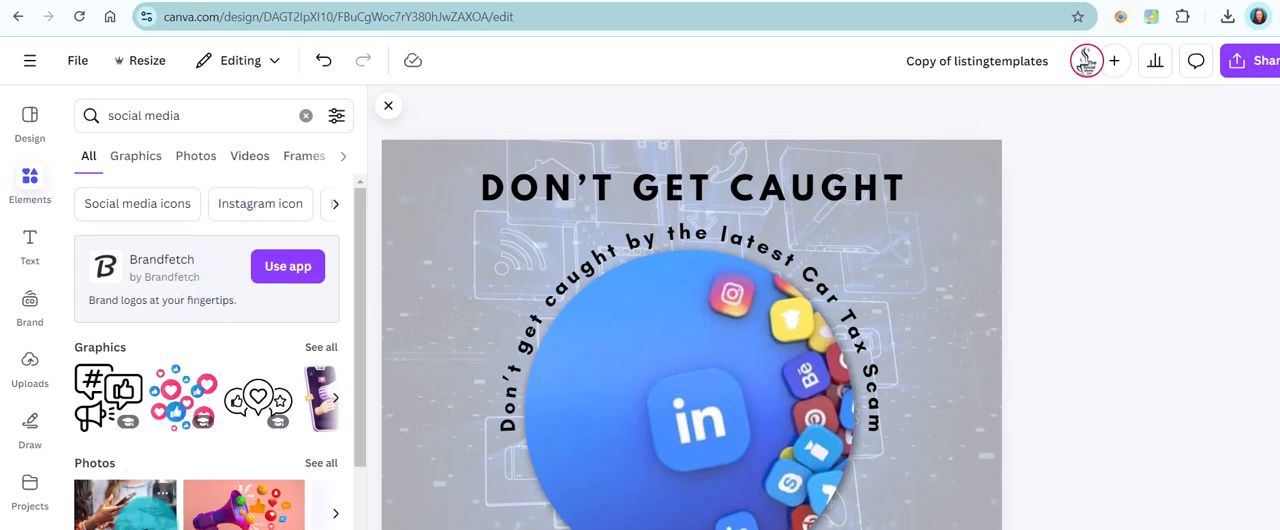
pyautogui.moveTo(118, 512); pyautogui.dragTo(429, 165)
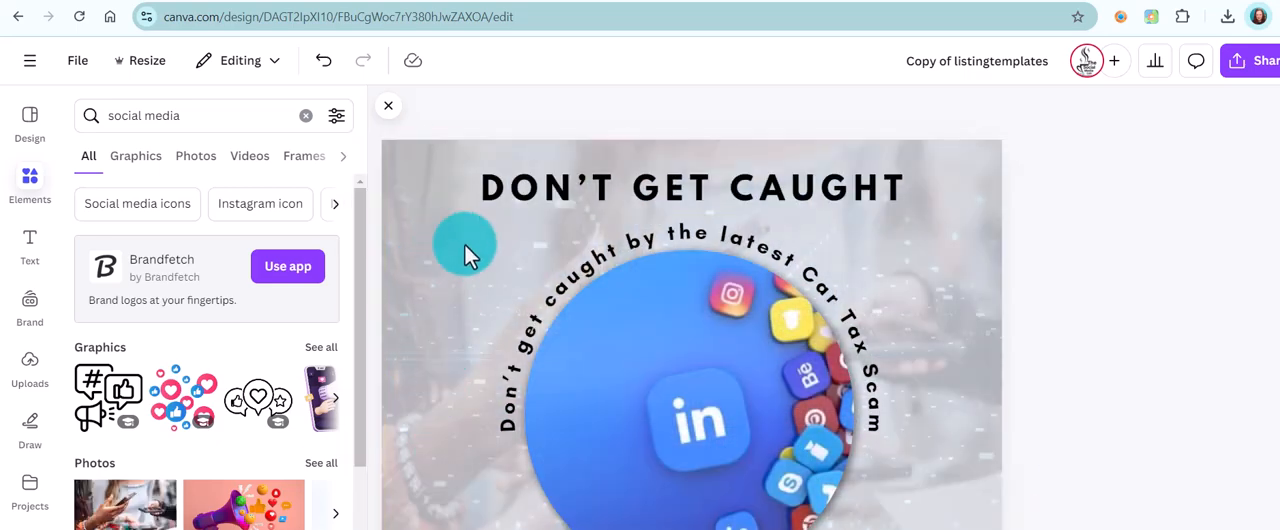
# Check the background photo's transparency setting and send the photo to the back
pyautogui.click(968, 165)
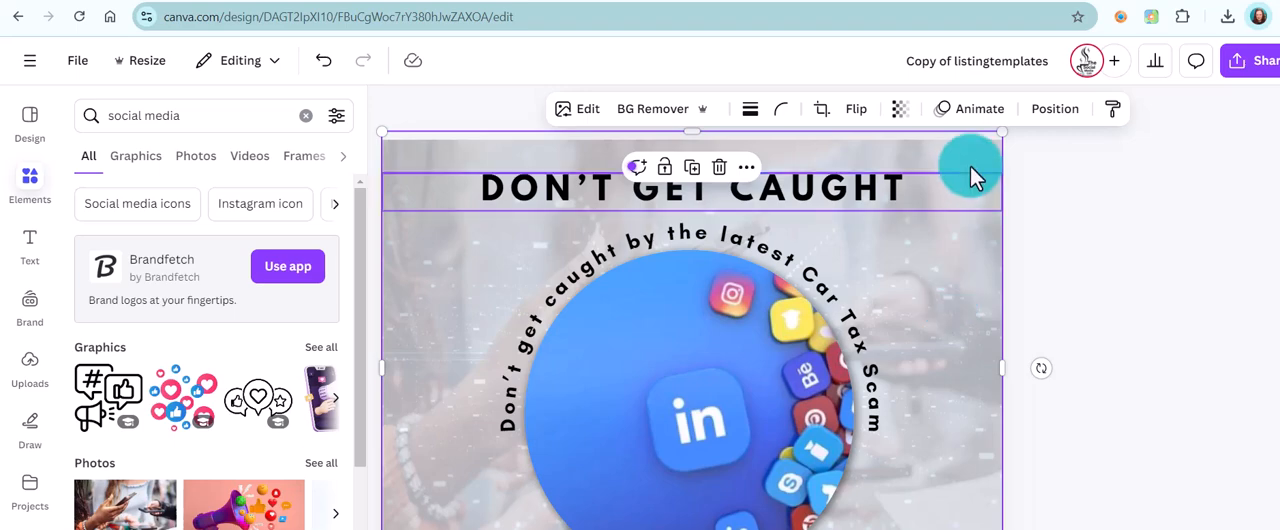
pyautogui.click(898, 112)
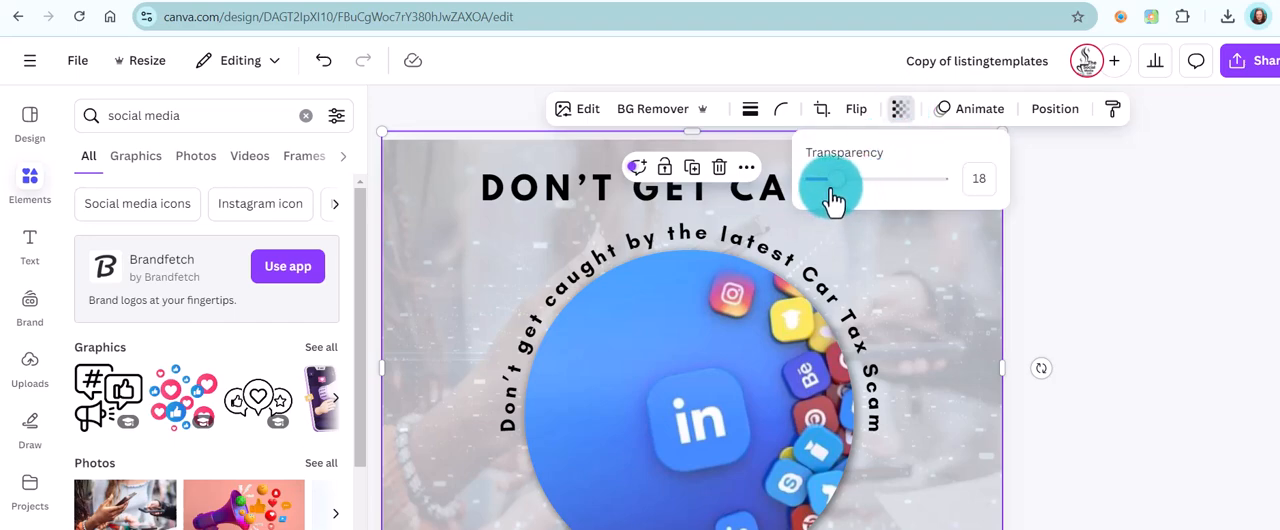
pyautogui.click(971, 180)
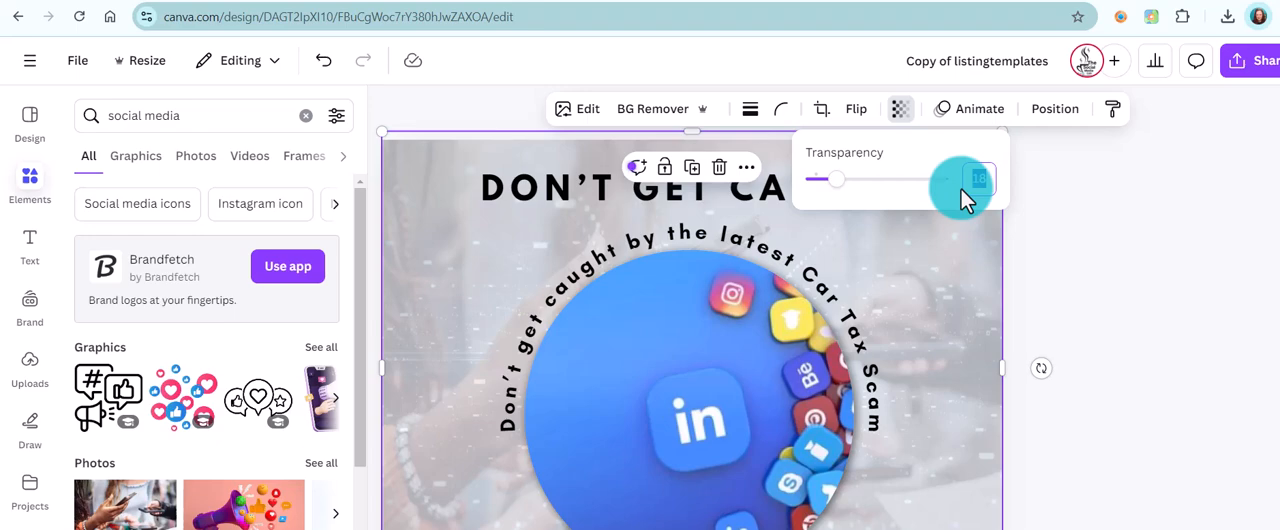
pyautogui.click(984, 199)
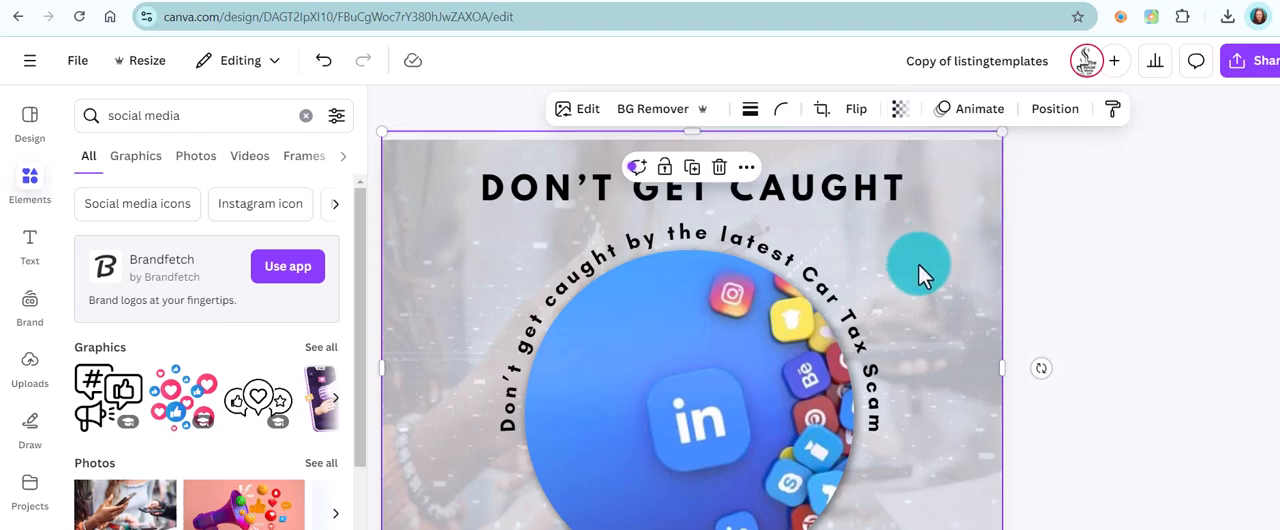
pyautogui.click(1050, 110)
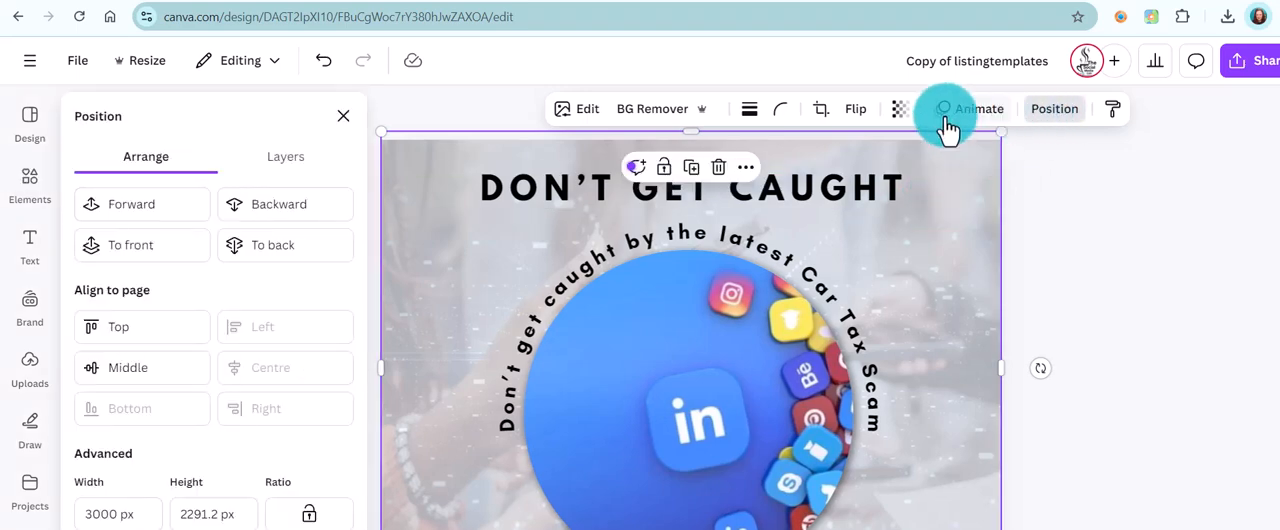
pyautogui.click(300, 250)
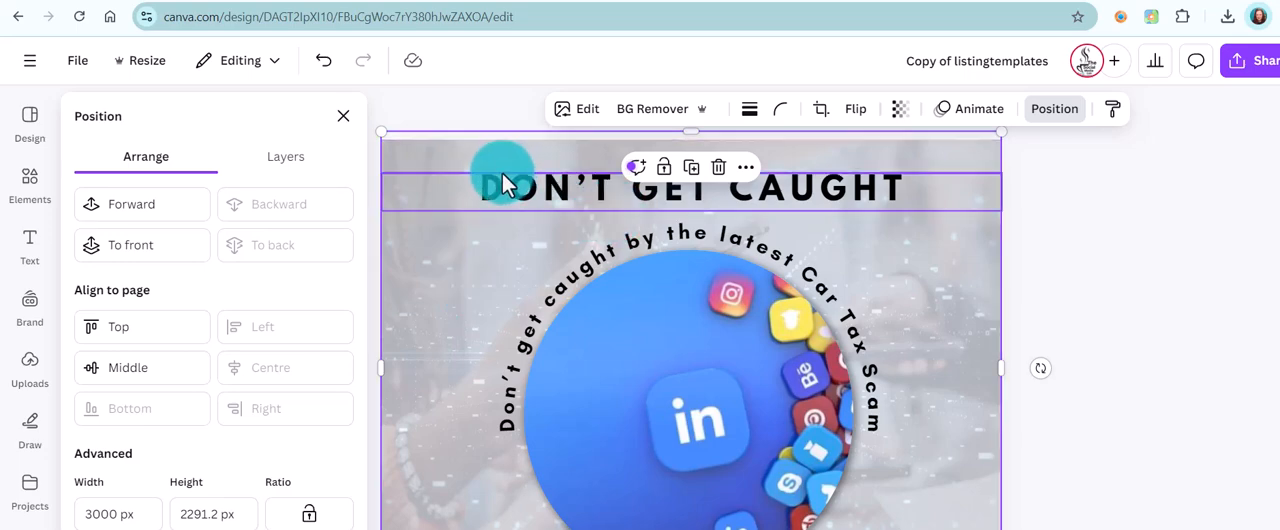
# Change the heading to "LINKEDIN FOR BUSINESS" and the curved text to "7 Ways to use LinkedIn for Business"
pyautogui.click(585, 239)
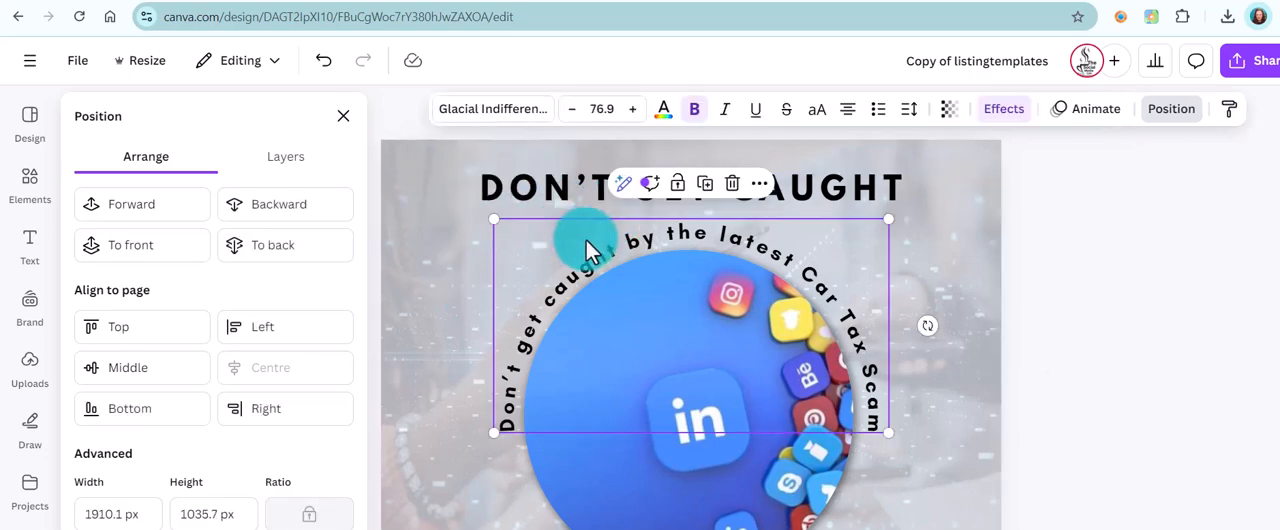
pyautogui.click(806, 233)
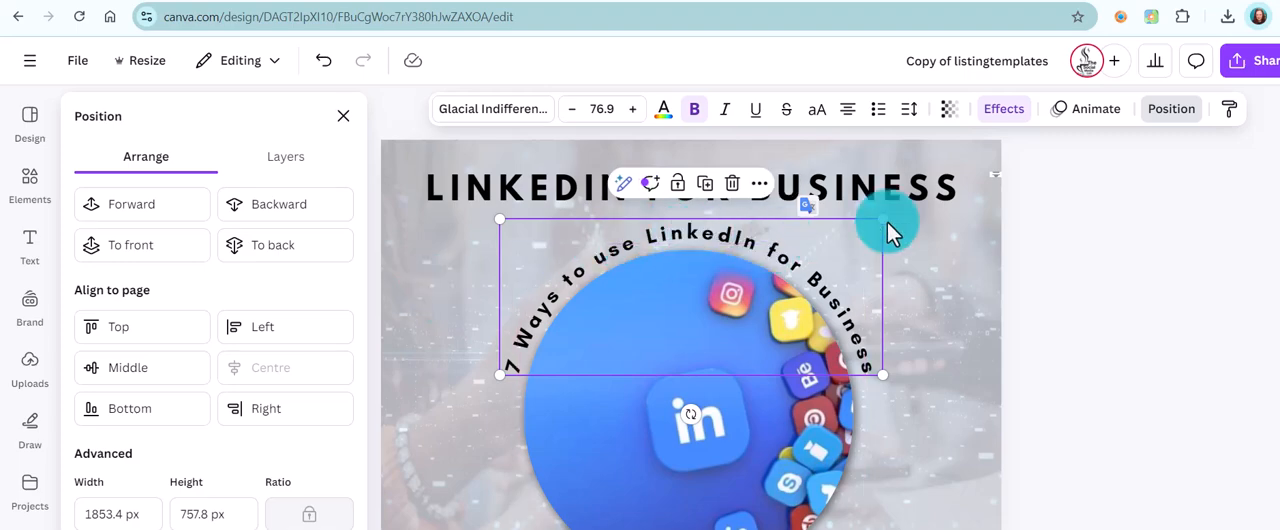
pyautogui.click(971, 231)
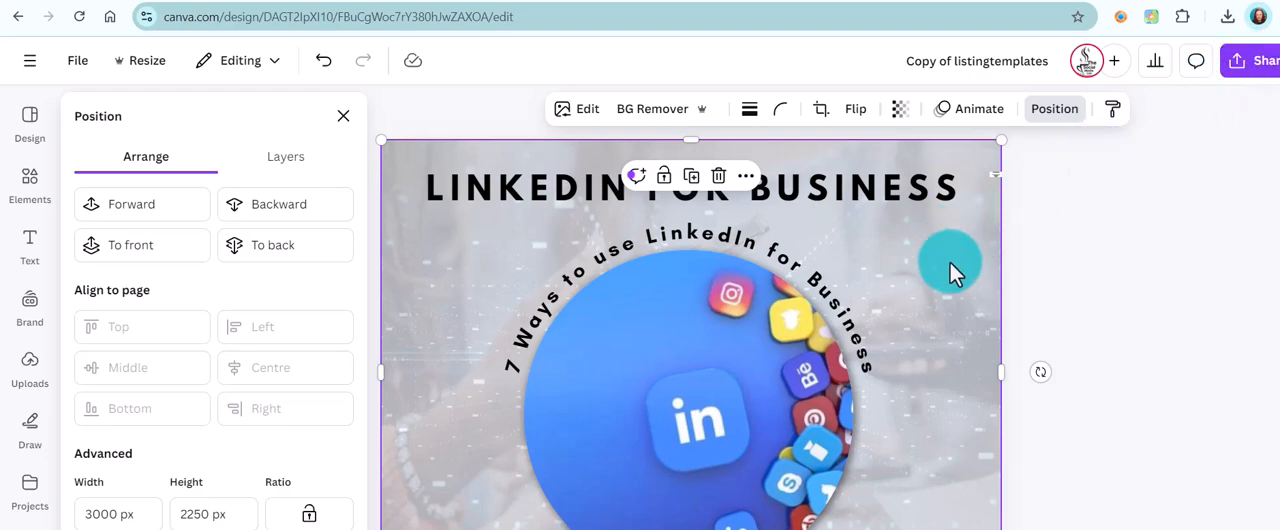
# Download only the LinkedIn for Business page of the design as a PNG
pyautogui.click(1262, 64)
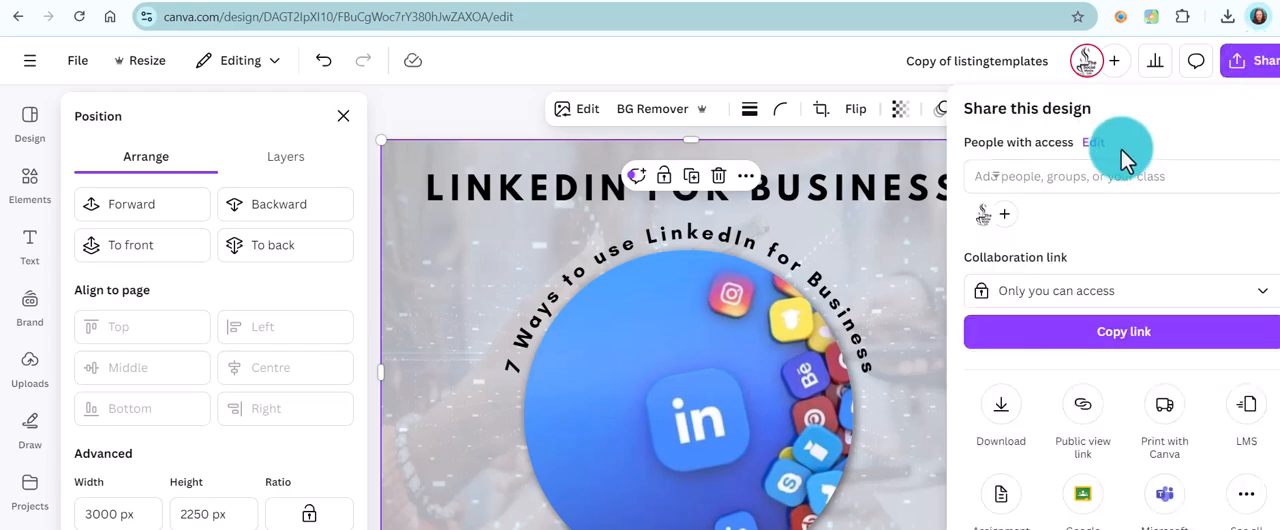
pyautogui.click(996, 422)
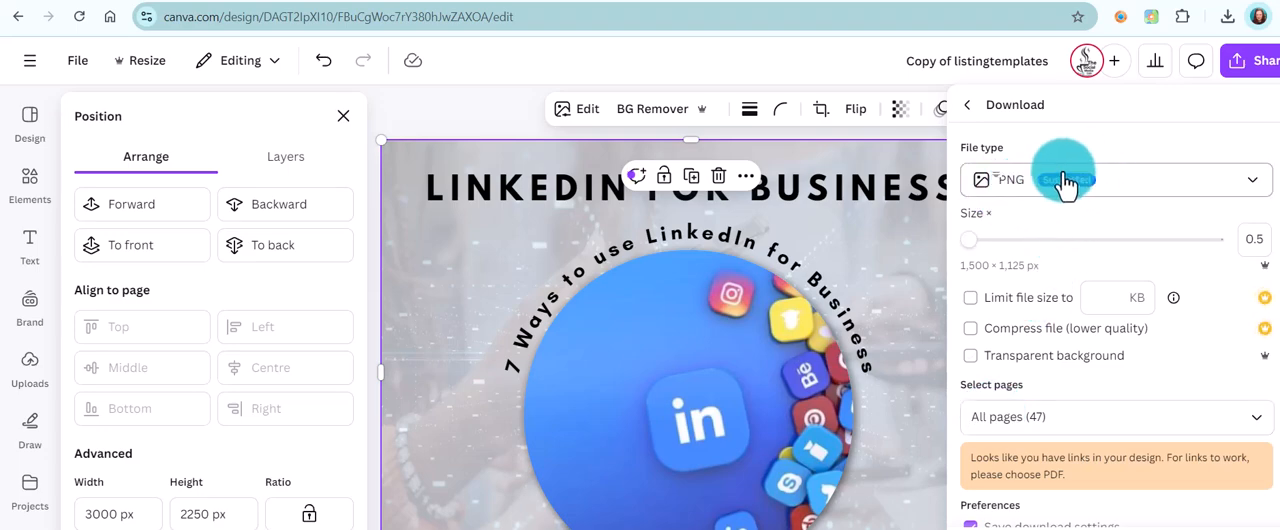
pyautogui.click(1039, 416)
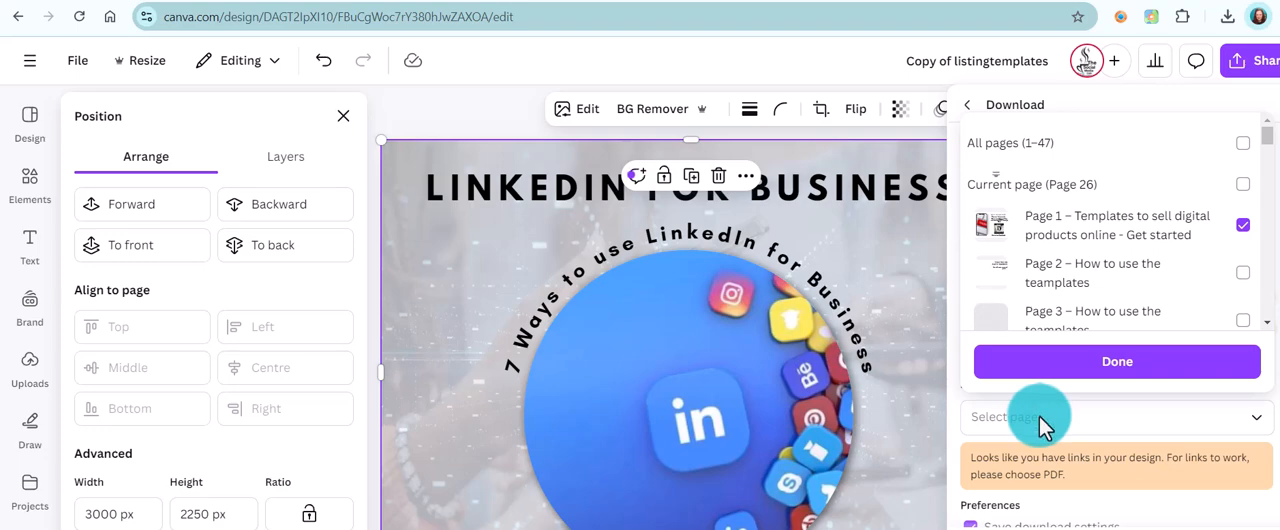
pyautogui.click(1096, 362)
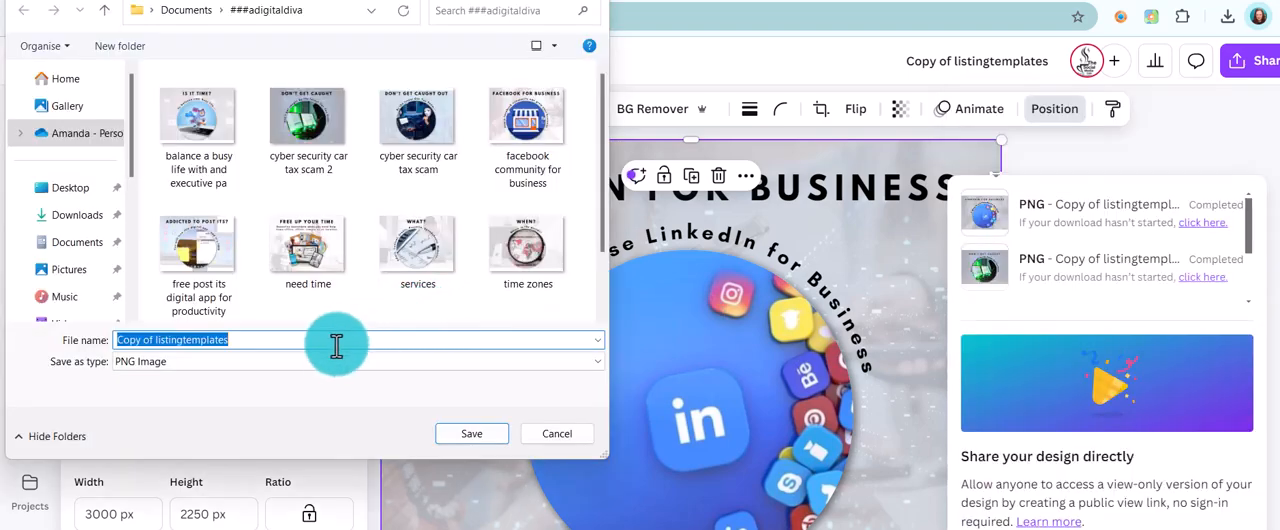
# Save the PNG as "linkedin for business" in the ###adigitaldiva folder
pyautogui.click(324, 341)
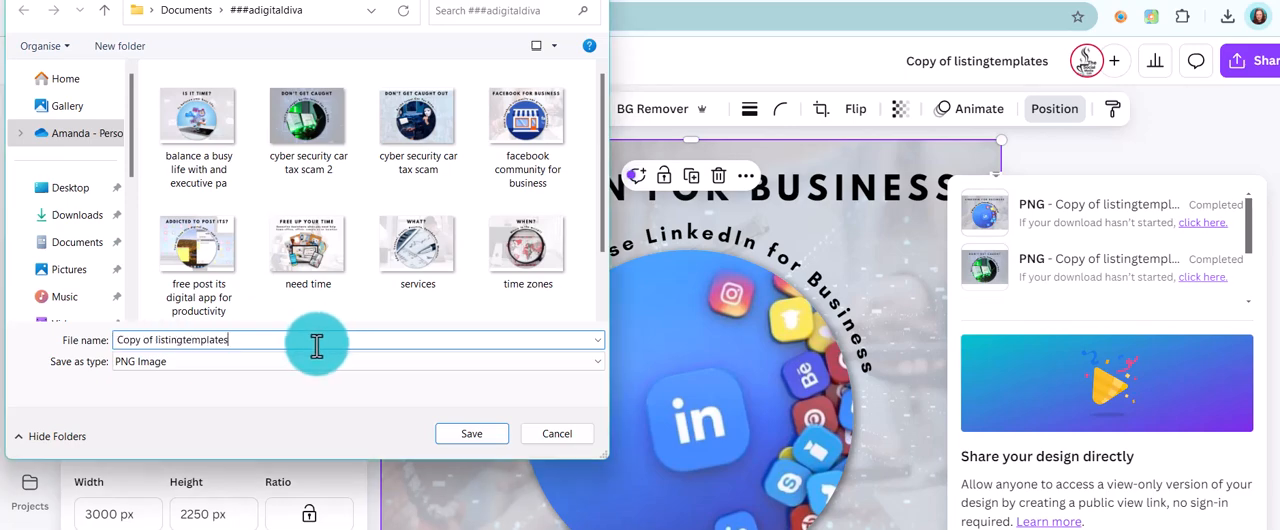
pyautogui.press('BackSpace')
pyautogui.press('BackSpace')
pyautogui.press('BackSpace')
pyautogui.press('BackSpace')
pyautogui.press('BackSpace')
pyautogui.press('BackSpace')
pyautogui.press('BackSpace')
pyautogui.press('BackSpace')
pyautogui.press('BackSpace')
pyautogui.press('BackSpace')
pyautogui.press('BackSpace')
pyautogui.press('BackSpace')
pyautogui.press('BackSpace')
pyautogui.press('BackSpace')
pyautogui.press('BackSpace')
pyautogui.press('BackSpace')
pyautogui.press('BackSpace')
pyautogui.press('BackSpace')
pyautogui.press('BackSpace')
pyautogui.press('BackSpace')
pyautogui.press('BackSpace')
pyautogui.press('BackSpace')
pyautogui.press('BackSpace')
pyautogui.press('BackSpace')
pyautogui.write('linkin for business')
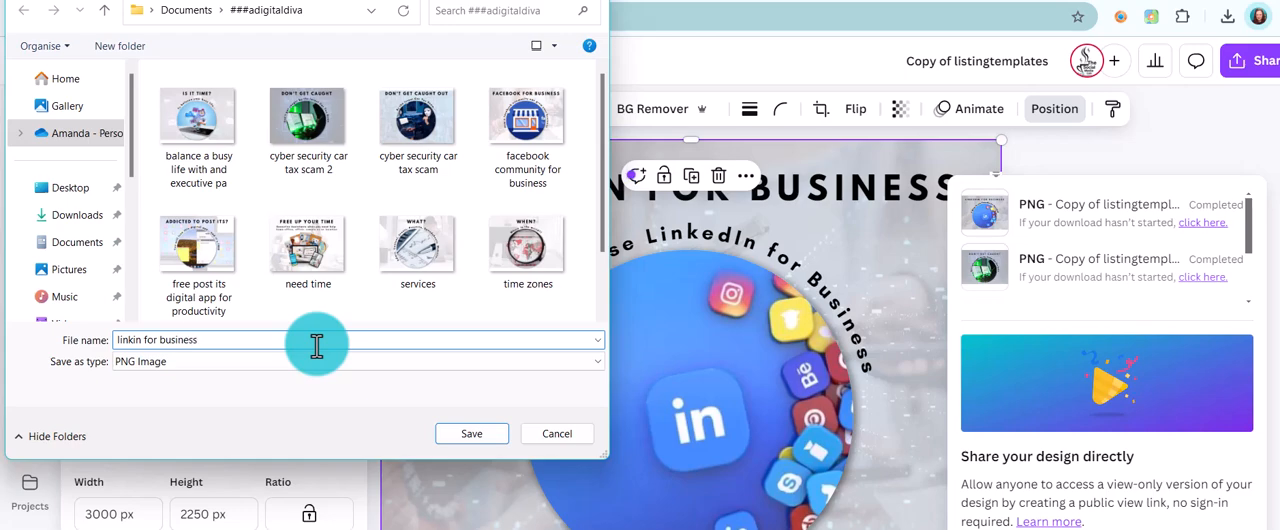
pyautogui.press('Left')
pyautogui.press('Left')
pyautogui.press('Left')
pyautogui.press('Left')
pyautogui.press('Left')
pyautogui.press('Left')
pyautogui.press('Left')
pyautogui.press('Left')
pyautogui.press('Left')
pyautogui.press('Left')
pyautogui.press('Left')
pyautogui.press('Left')
pyautogui.press('Left')
pyautogui.press('Left')
pyautogui.write('ed')
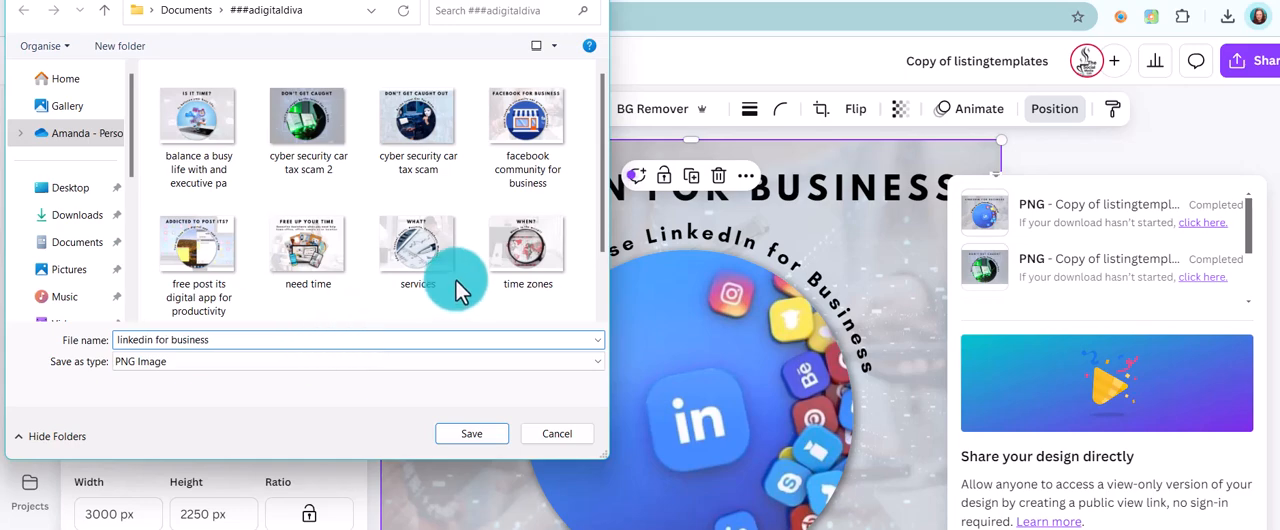
pyautogui.click(471, 434)
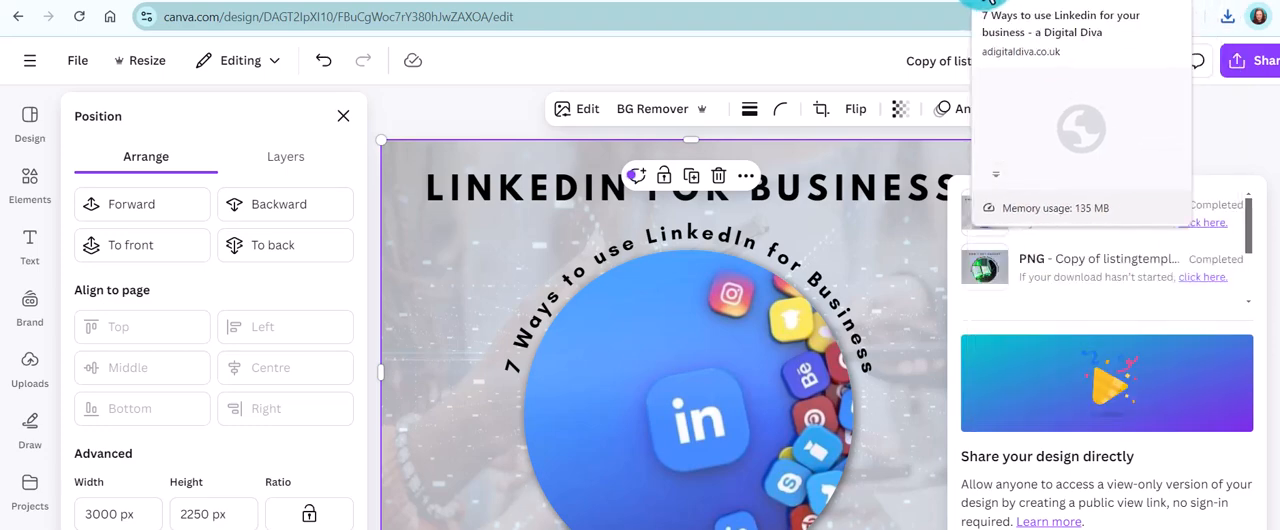
# Switch to the website's LinkedIn blog post and open it in the WordPress post editor at 100% zoom
pyautogui.click(988, 2)
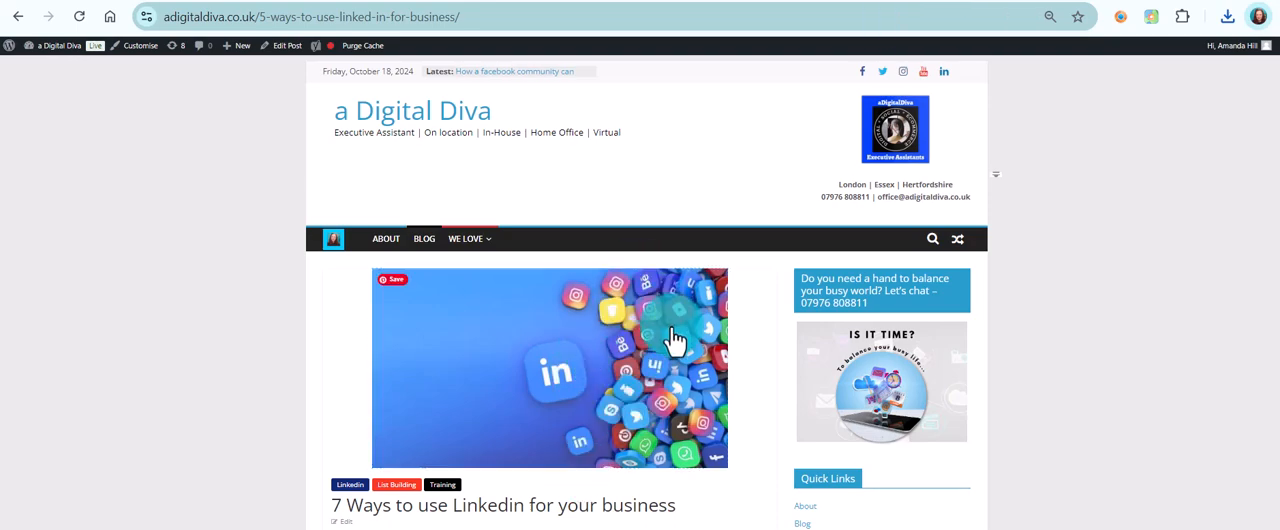
pyautogui.click(290, 48)
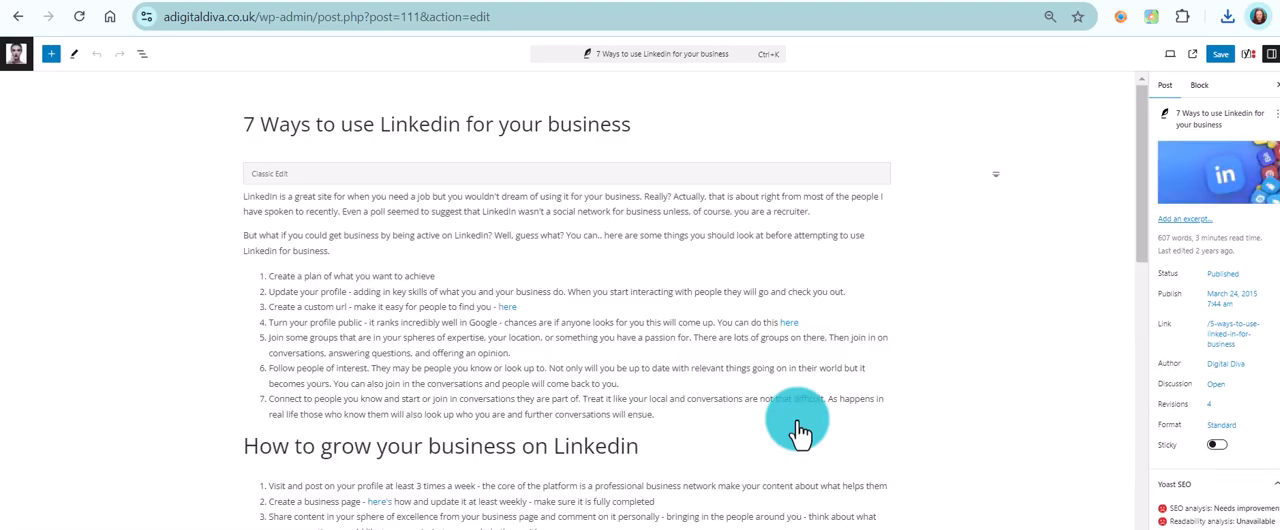
pyautogui.hotkey('ctrl', '-')
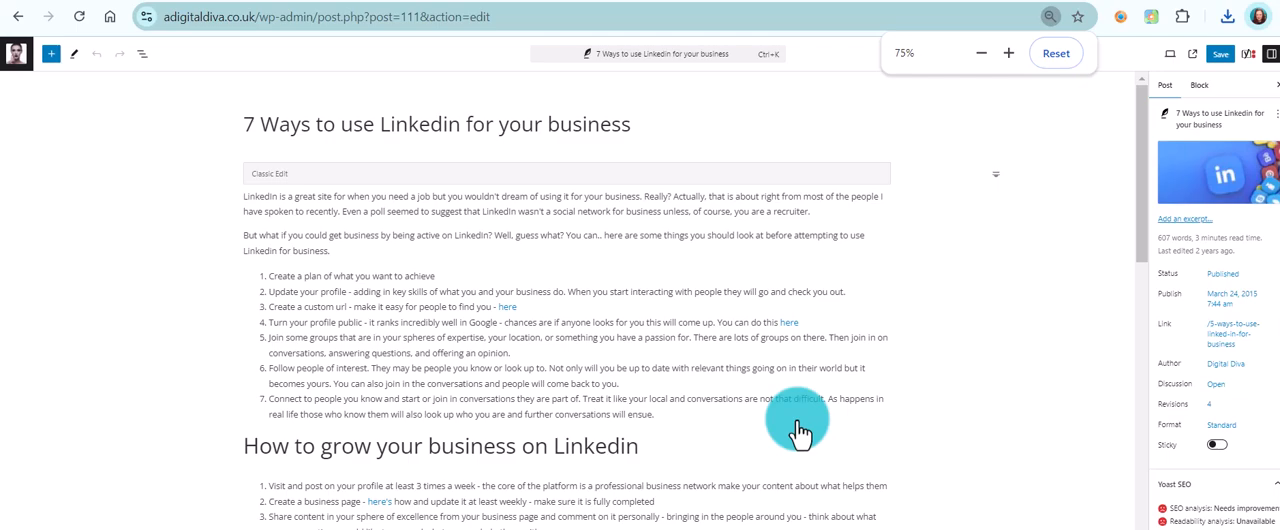
pyautogui.hotkey('ctrl', '+')
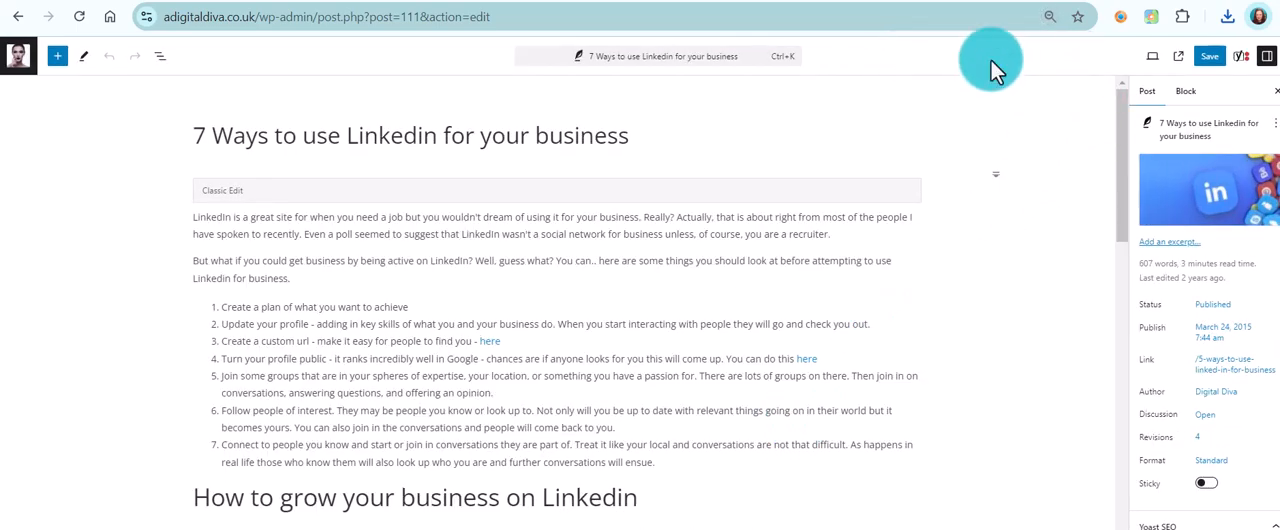
pyautogui.hotkey('ctrl', '+')
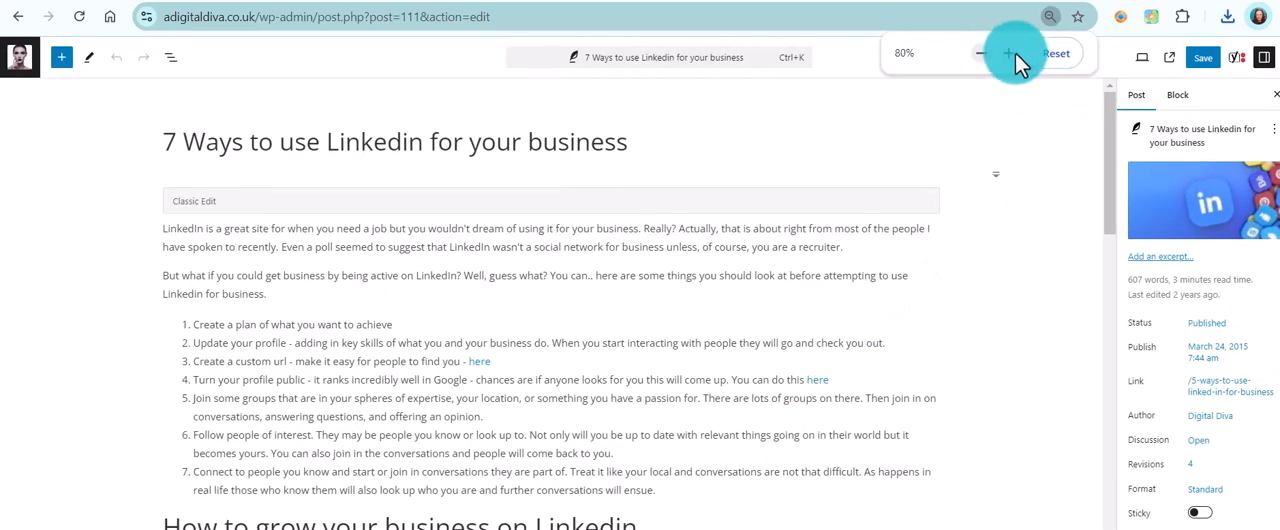
pyautogui.click(1048, 53)
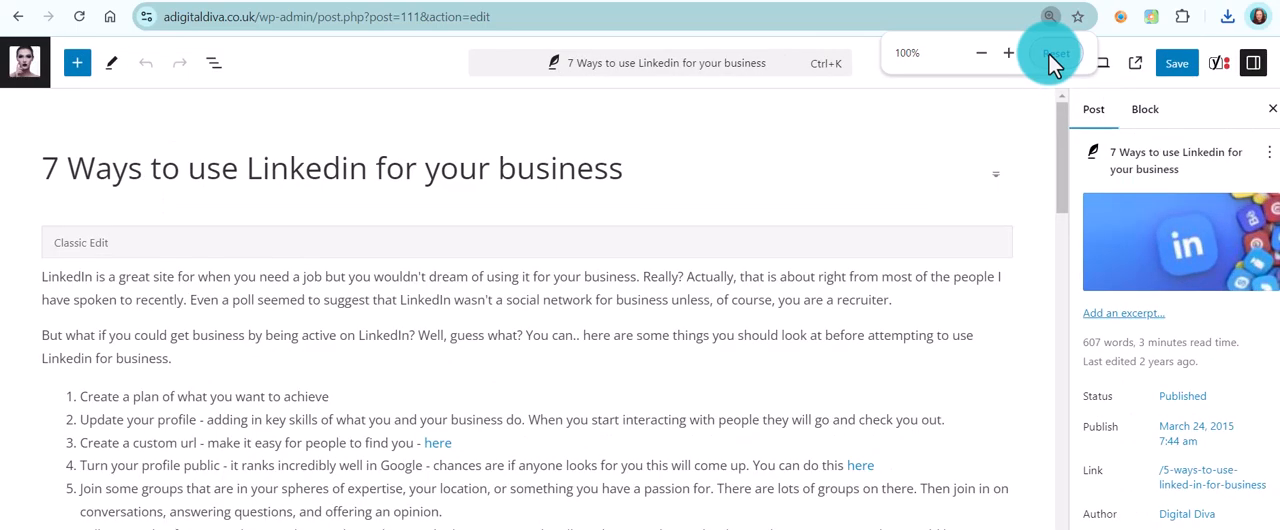
# Replace the post's featured image by uploading "linkedin for business" from the ###adigitaldiva folder
pyautogui.moveTo(1143, 245)
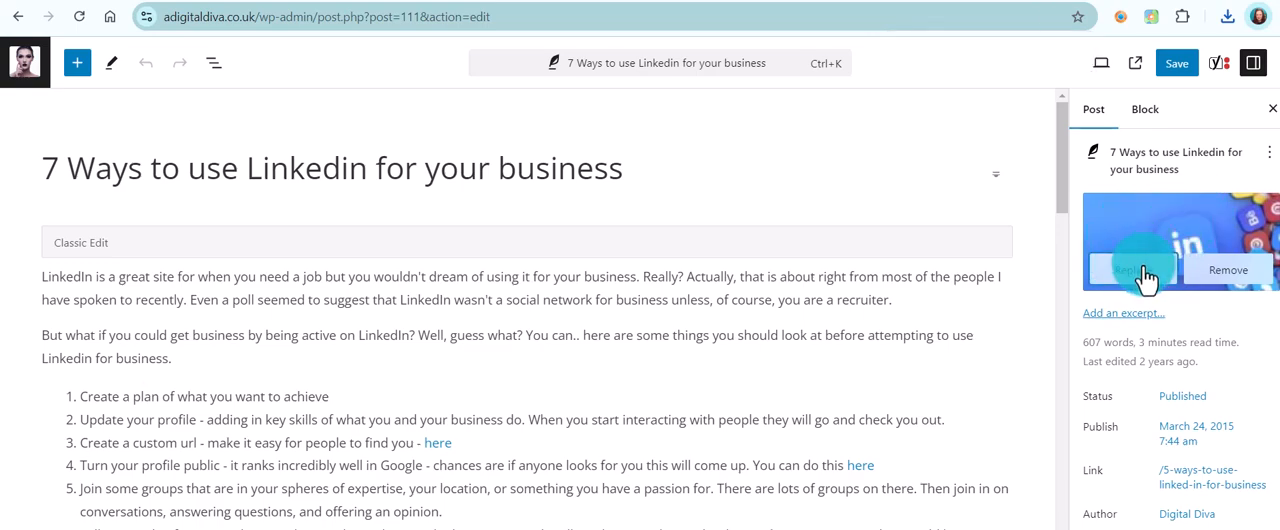
pyautogui.click(1146, 272)
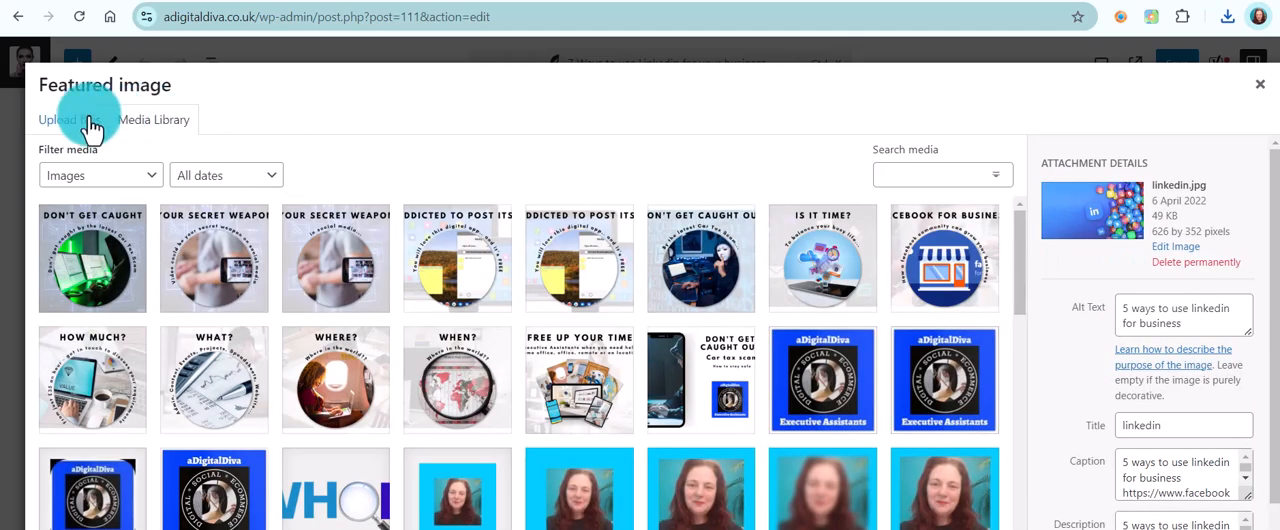
pyautogui.click(80, 128)
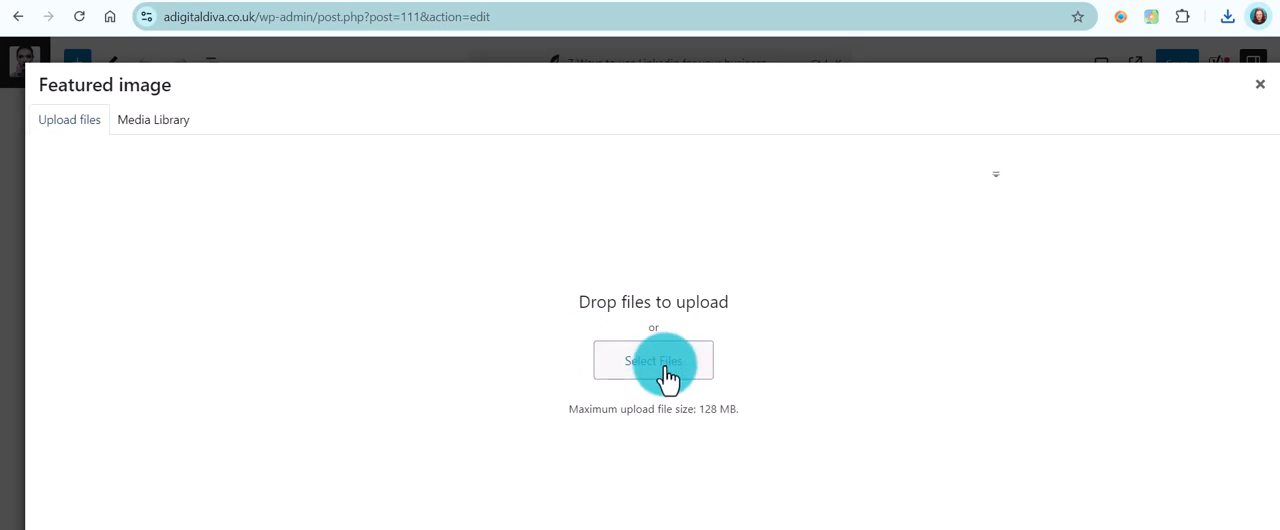
pyautogui.click(664, 367)
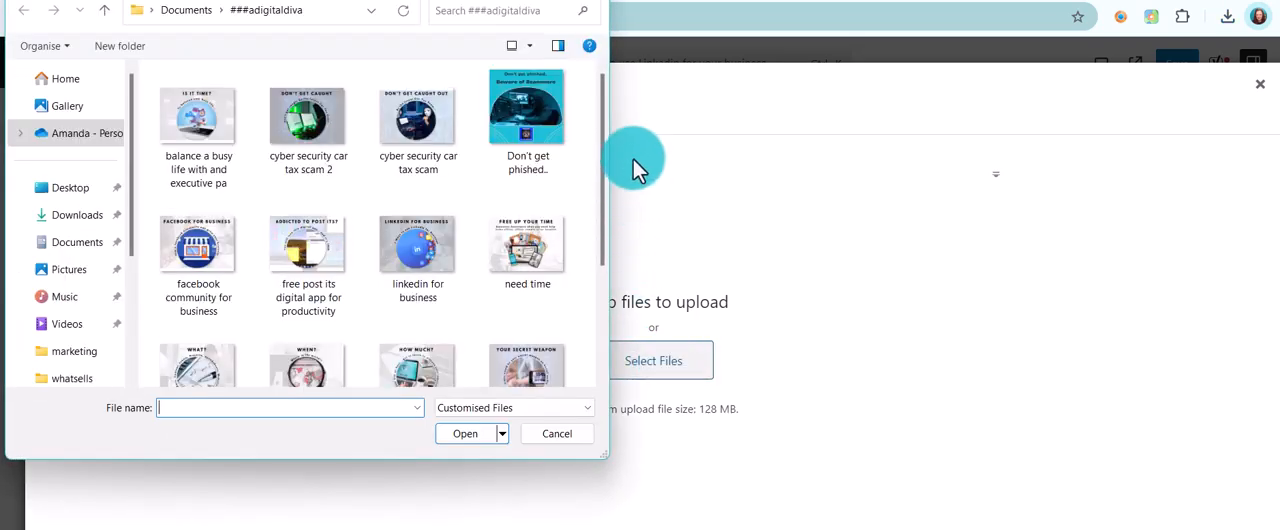
pyautogui.moveTo(603, 134); pyautogui.dragTo(584, 221)
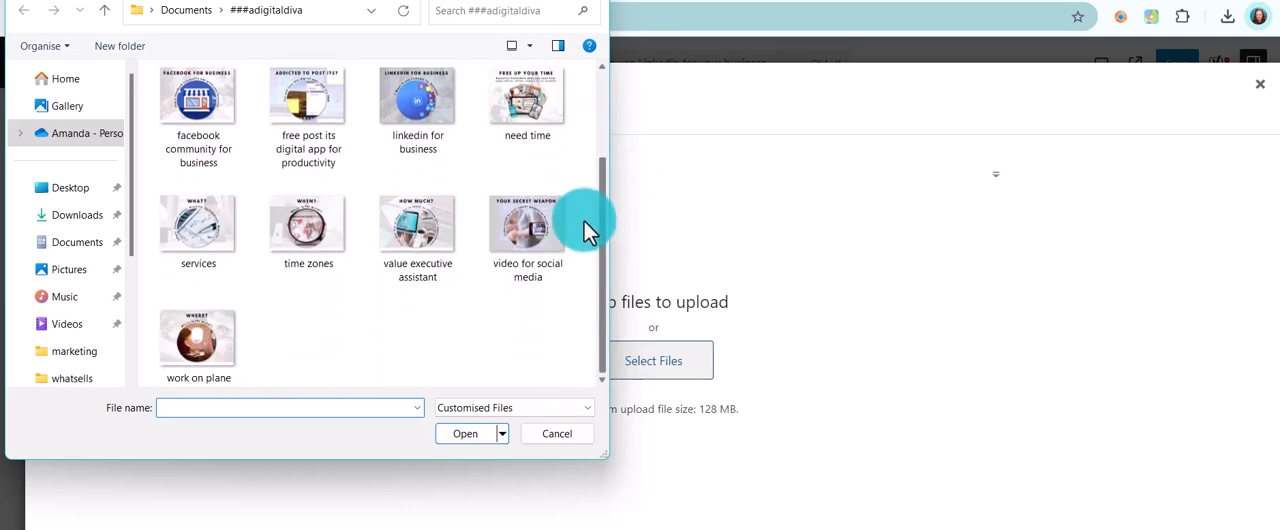
pyautogui.click(446, 106)
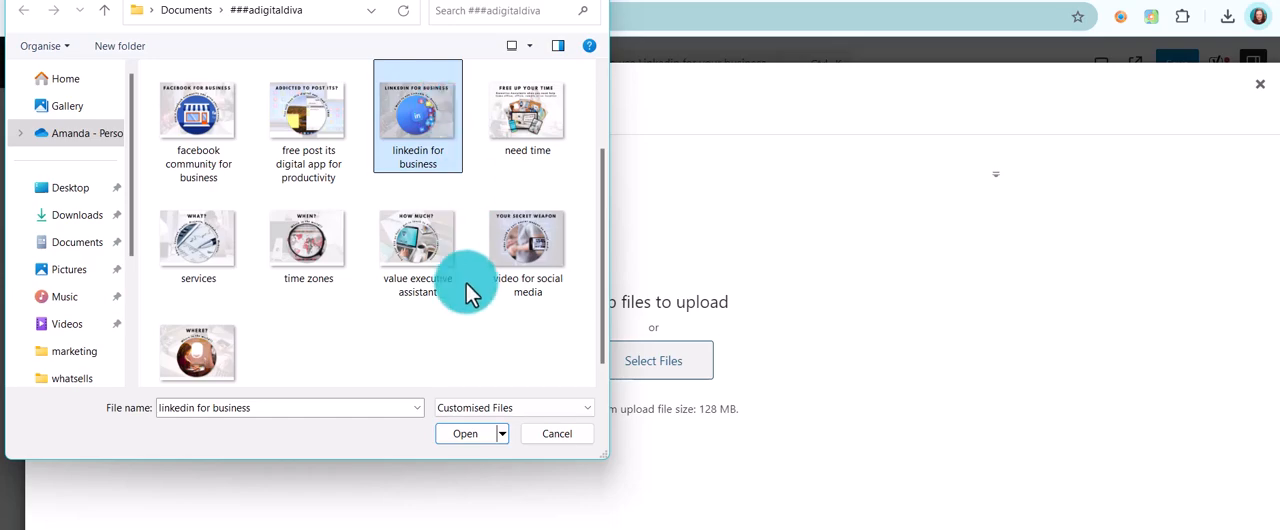
pyautogui.click(474, 438)
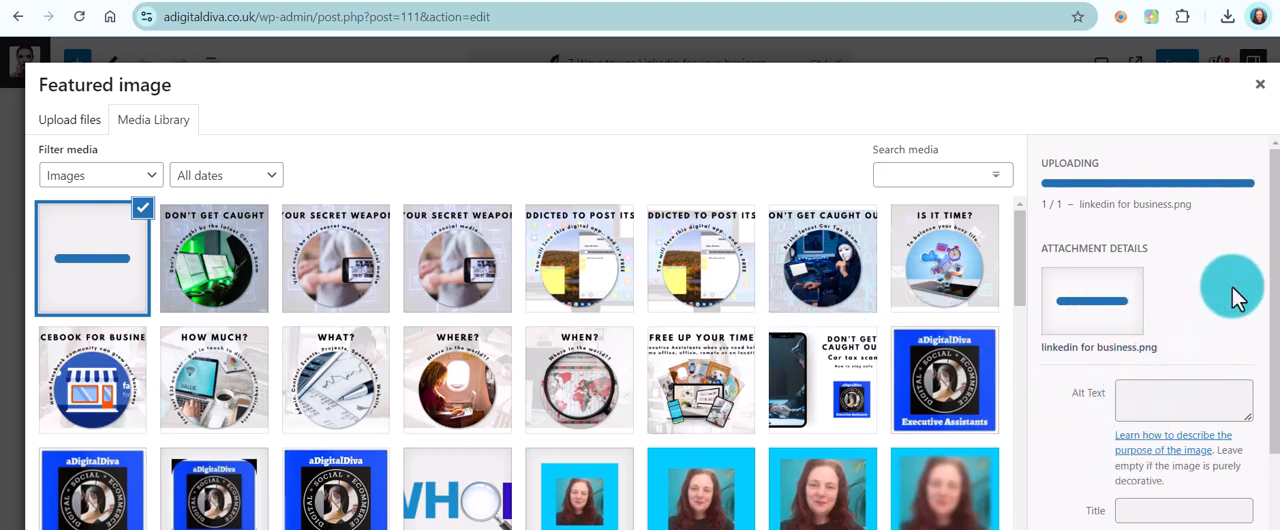
# Caption the uploaded image "LinkedIn for Business" and fill in its alt text and description, both ending "Essex, London, Hertfordshire and virtually"
pyautogui.click(1180, 395)
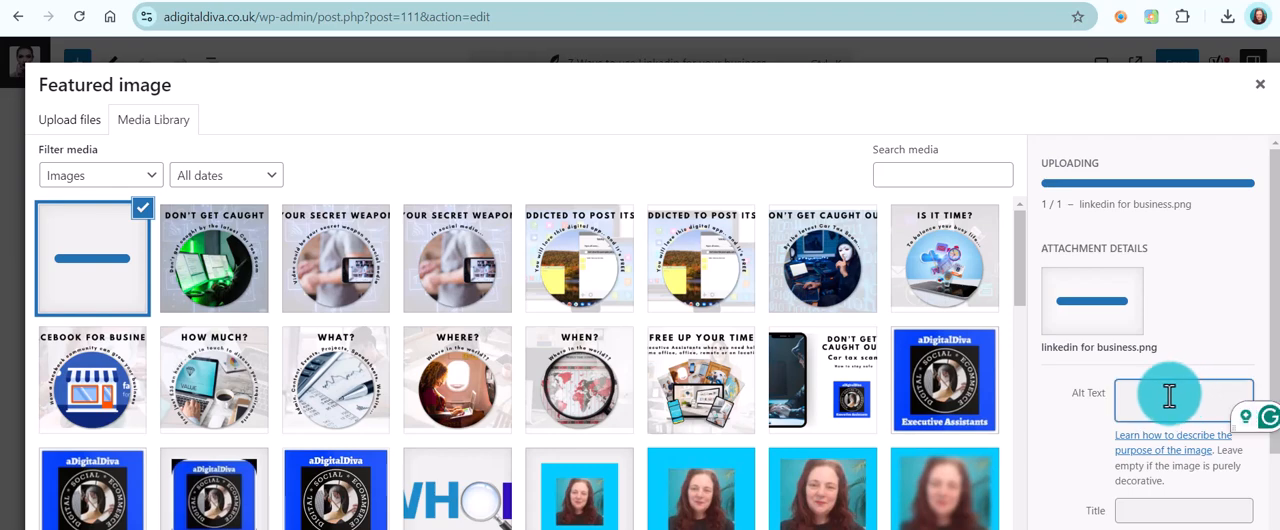
pyautogui.moveTo(1275, 298); pyautogui.dragTo(1277, 407)
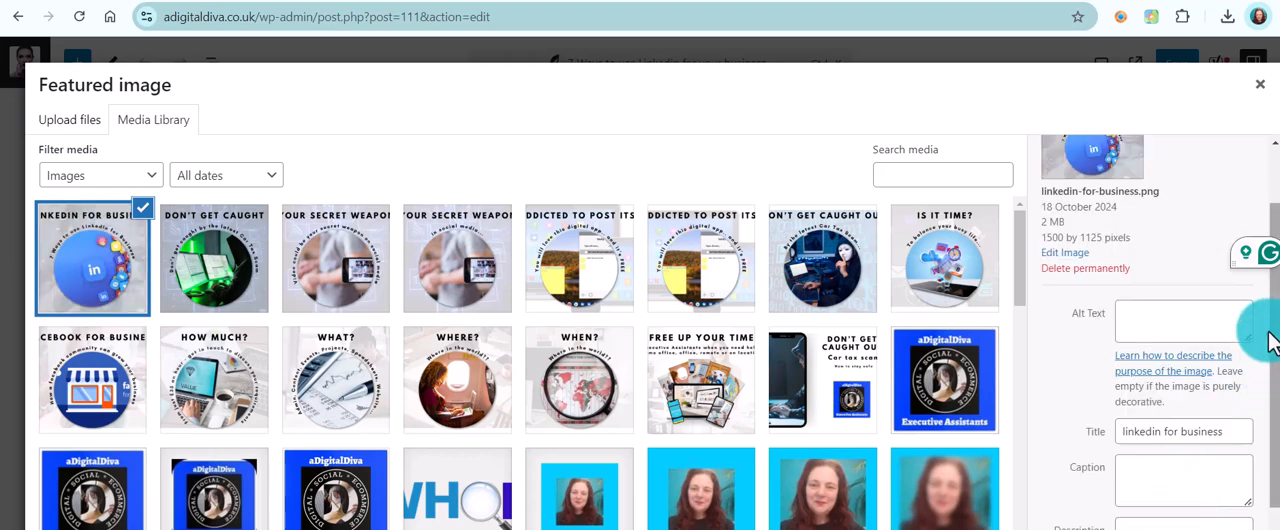
pyautogui.moveTo(1275, 322); pyautogui.dragTo(1272, 370)
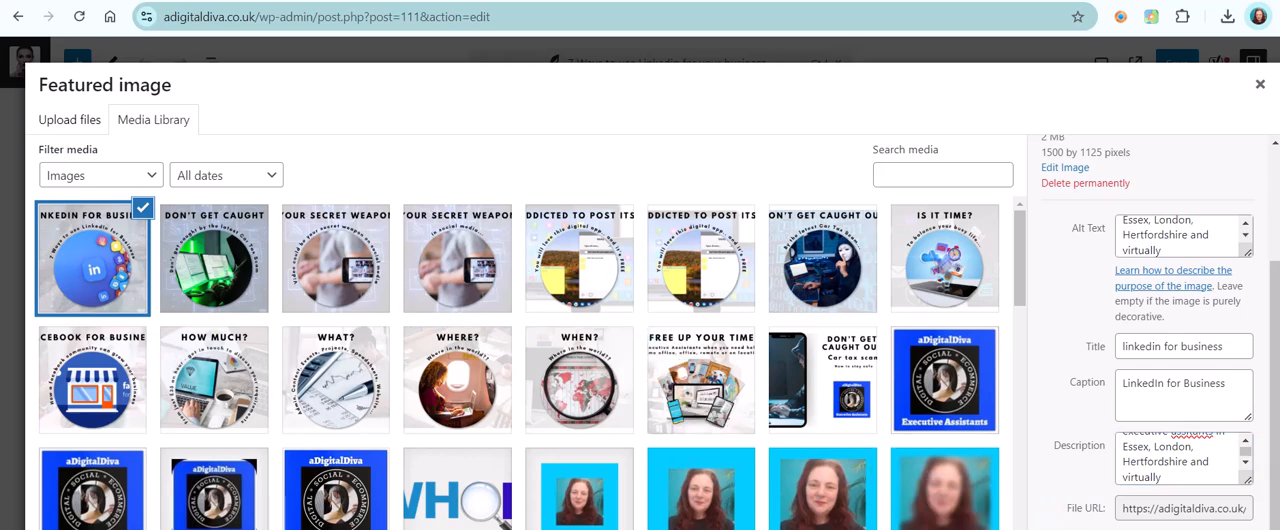
# Set the uploaded image as the post's featured image and save the post
pyautogui.click(1235, 528)
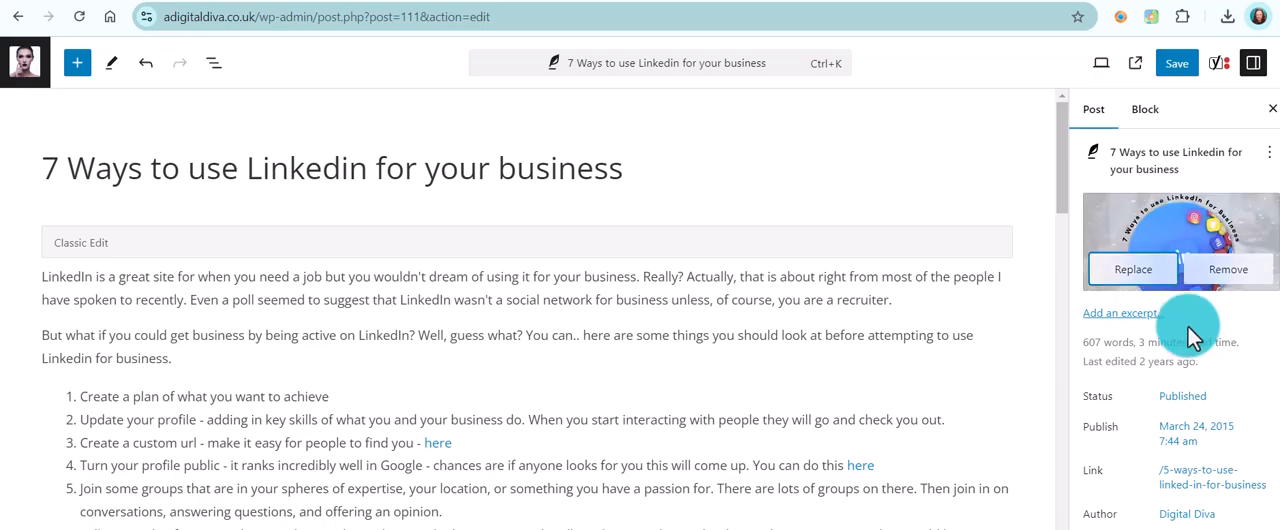
pyautogui.click(1178, 63)
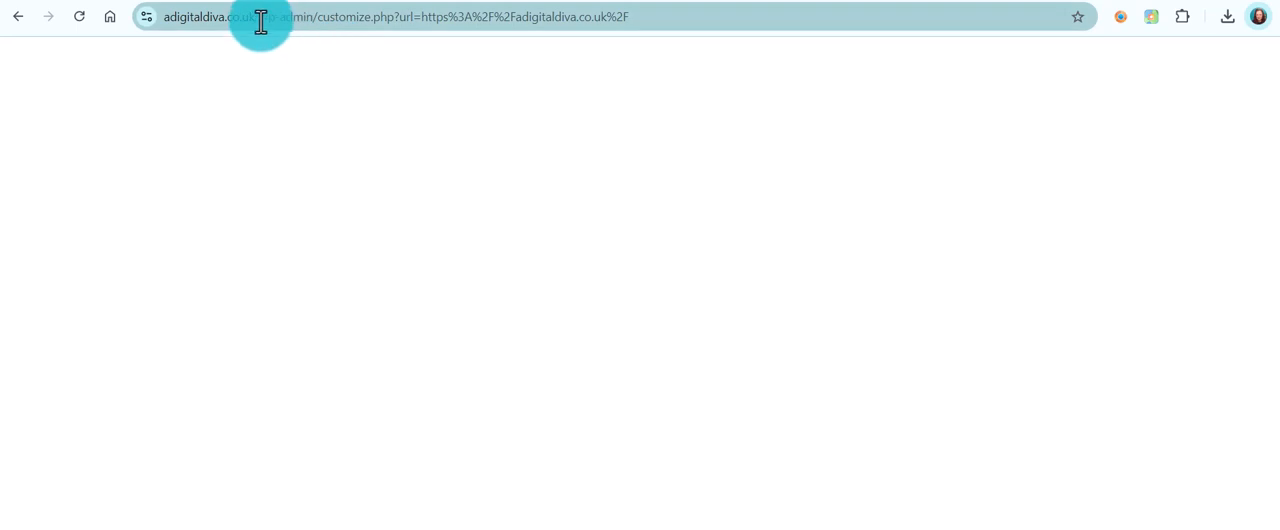
# Load the website's home page, adigitaldiva.co.uk, without the customiser path in the address
pyautogui.moveTo(257, 20); pyautogui.dragTo(671, 14)
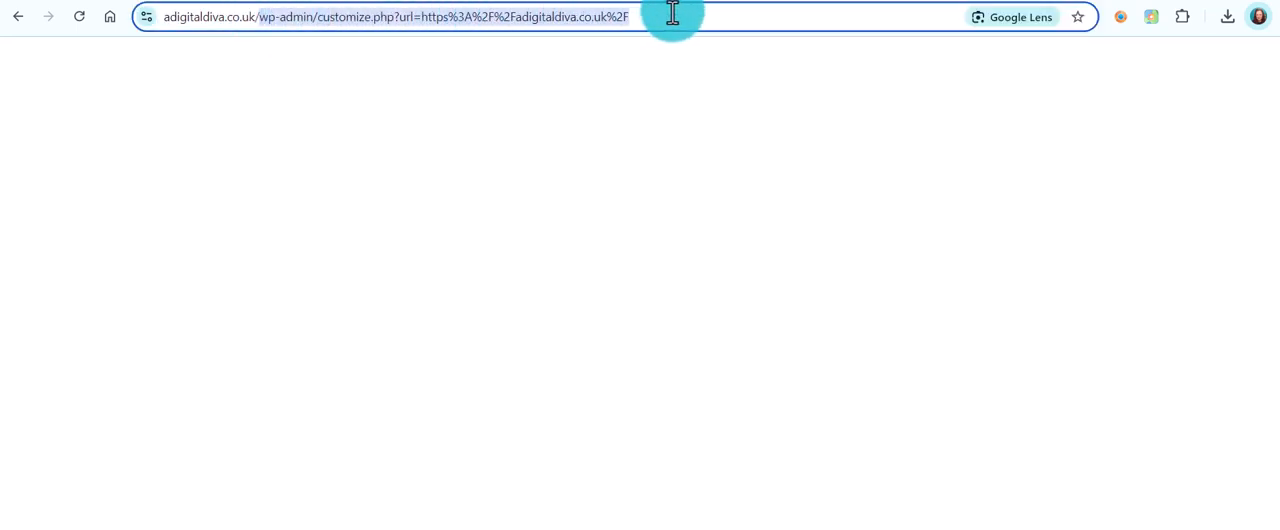
pyautogui.press('BackSpace')
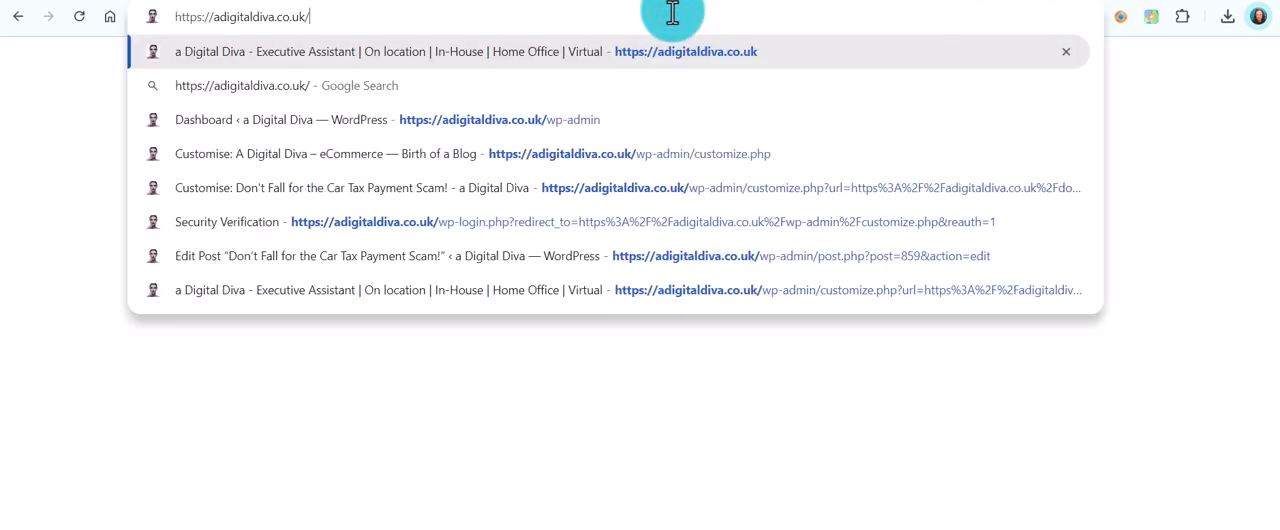
pyautogui.press('Return')
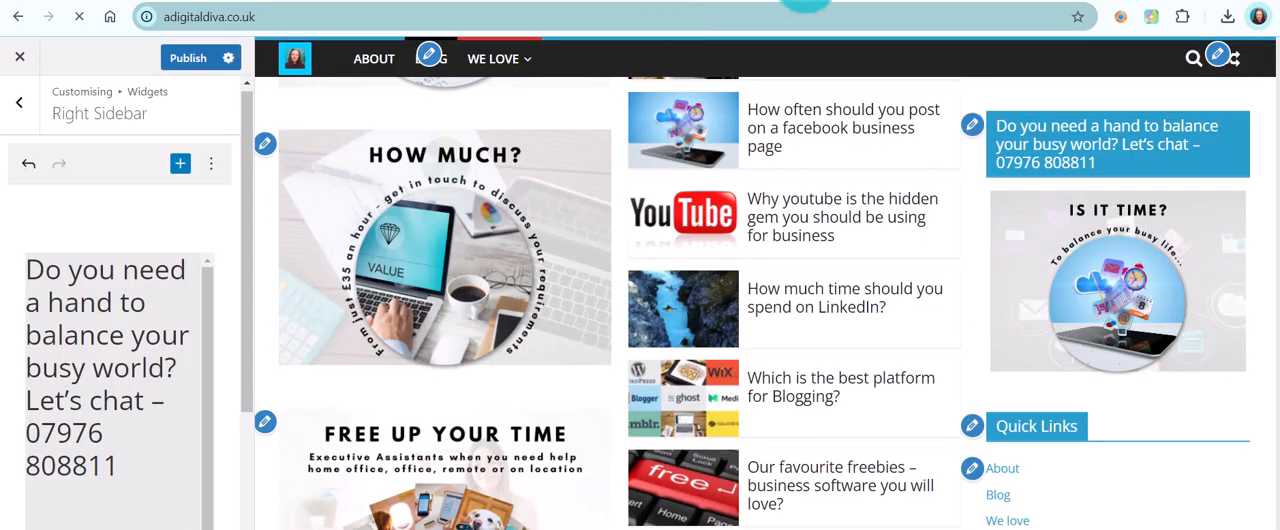
pyautogui.press('Return')
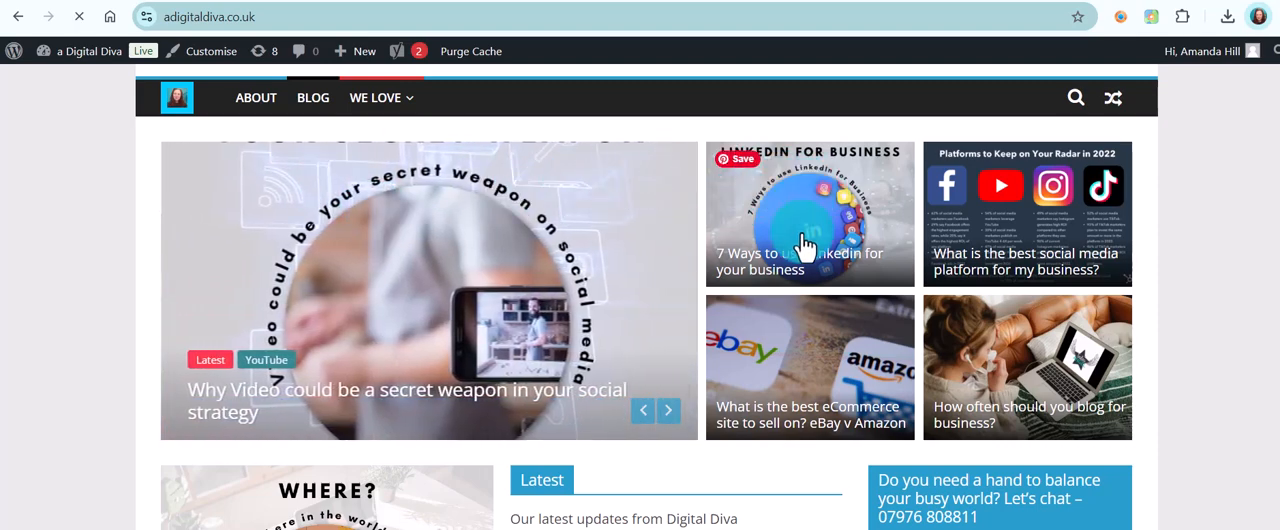
# View the live "7 Ways to use Linkedin for your business" post to check its featured image, then return to the home page
pyautogui.click(791, 265)
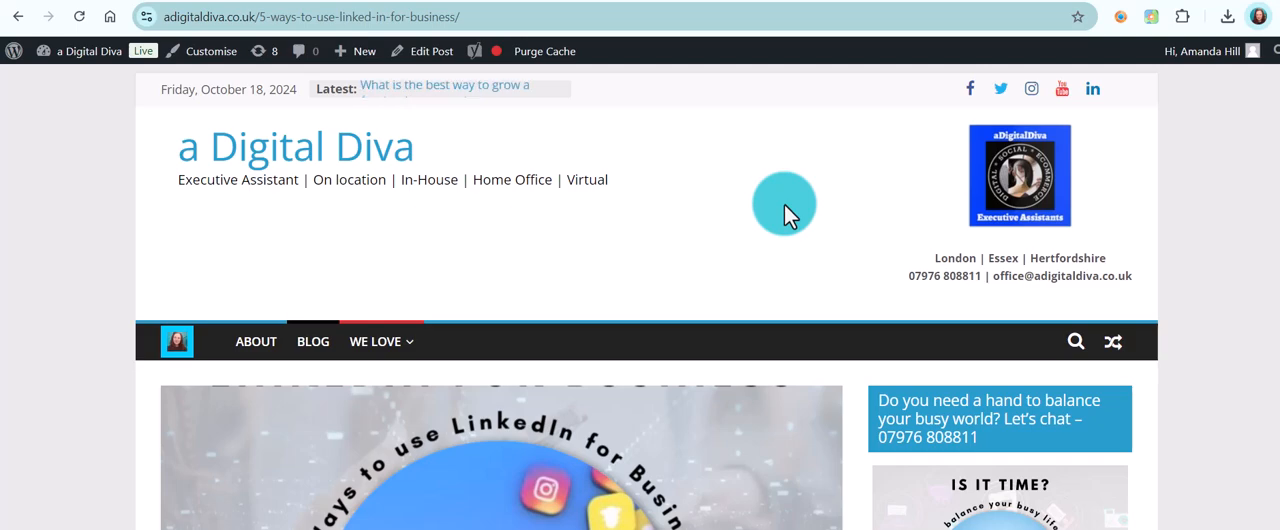
pyautogui.scroll(-2, 784, 204)
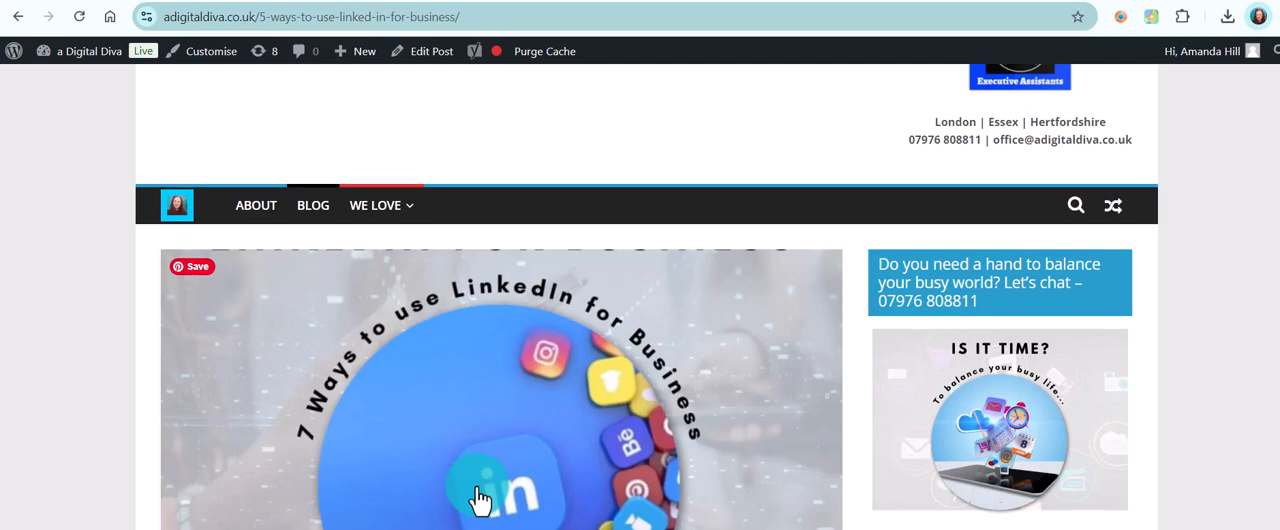
pyautogui.click(22, 18)
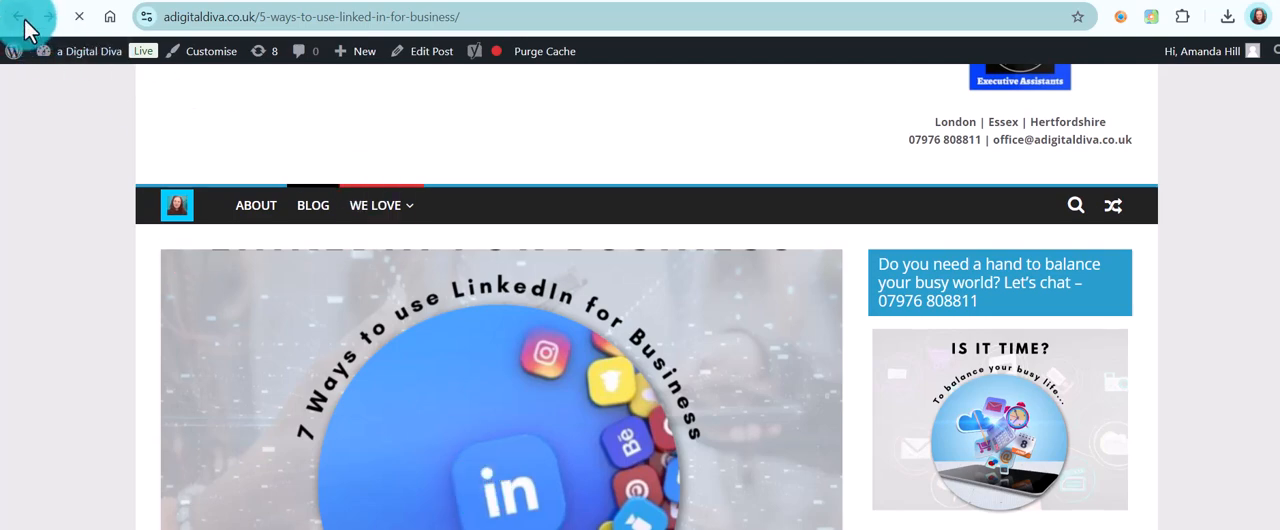